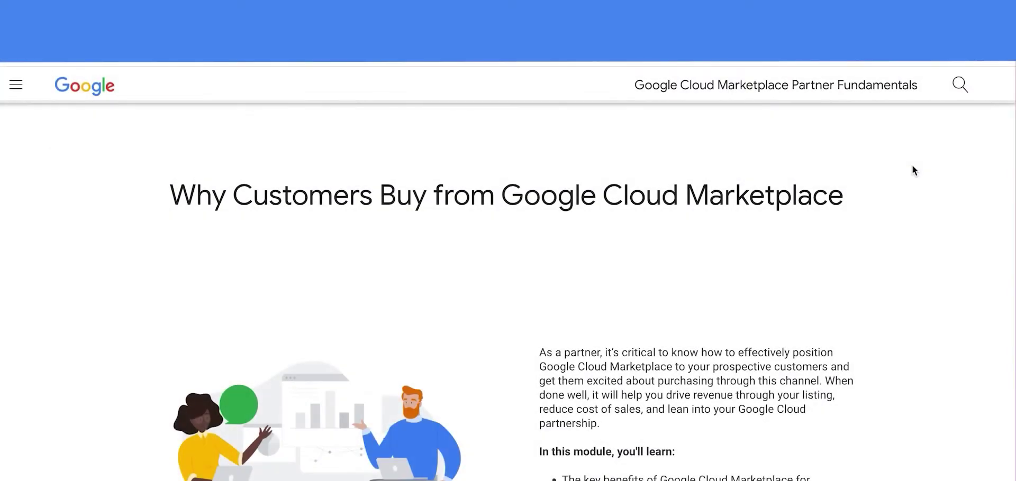
Scroll the course page down to the 'Optimize spend with flexible payment models' section.
scroll(912, 167, down, 3)
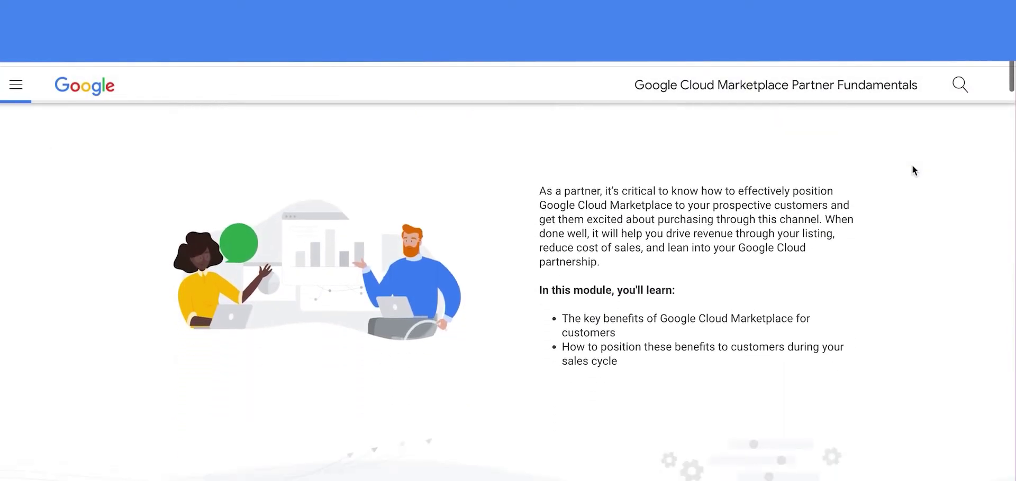
scroll(913, 169, down, 4)
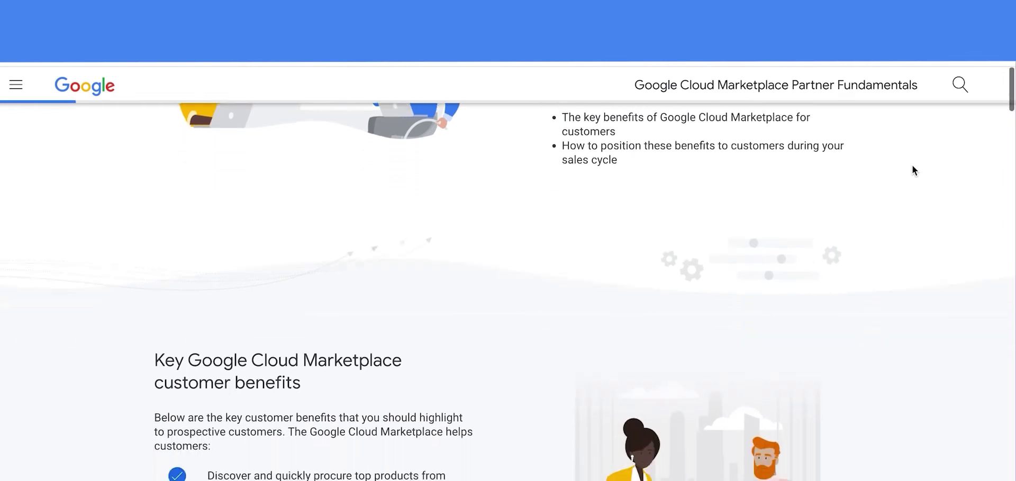
scroll(912, 170, down, 6)
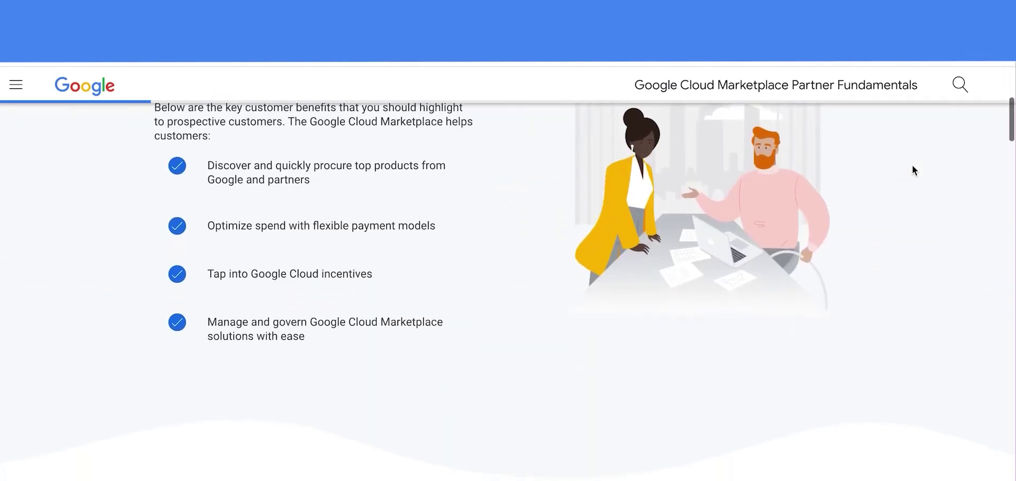
scroll(912, 170, down, 8)
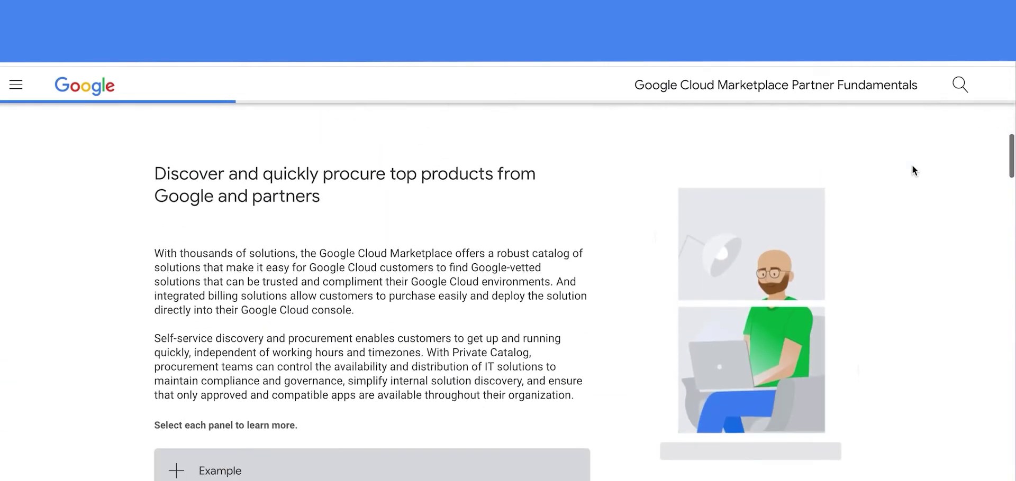
scroll(912, 171, down, 7)
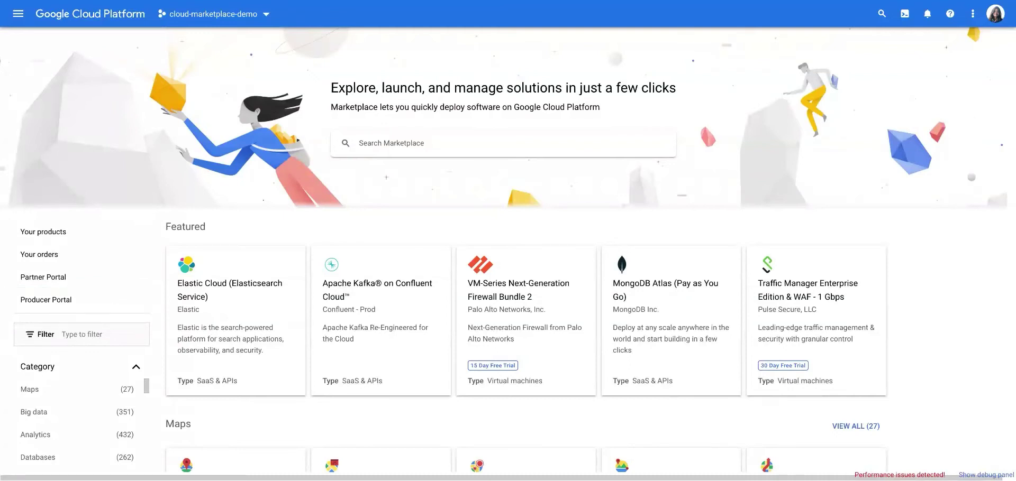
Open the Producer Portal Overview from the Marketplace left menu.
click(80, 300)
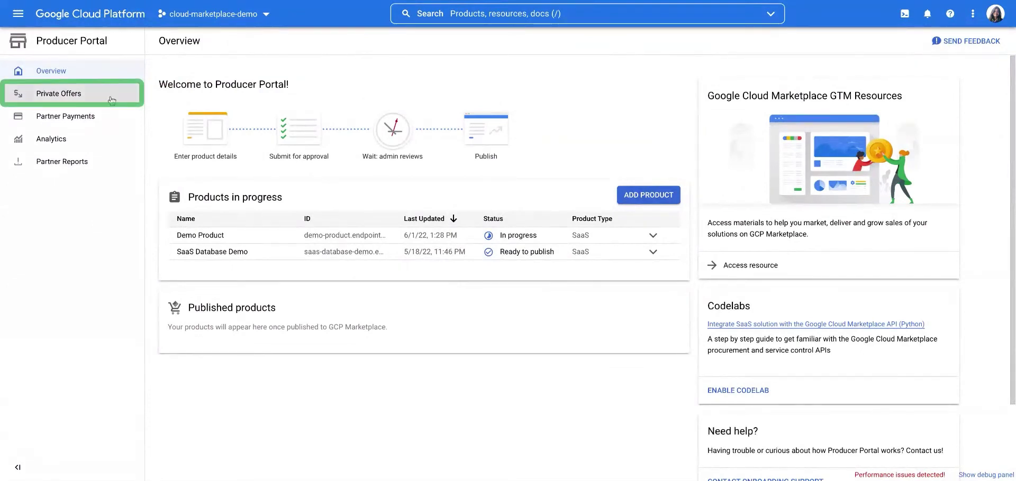
Go to Private Offers and review the explanation of each offer status.
click(51, 93)
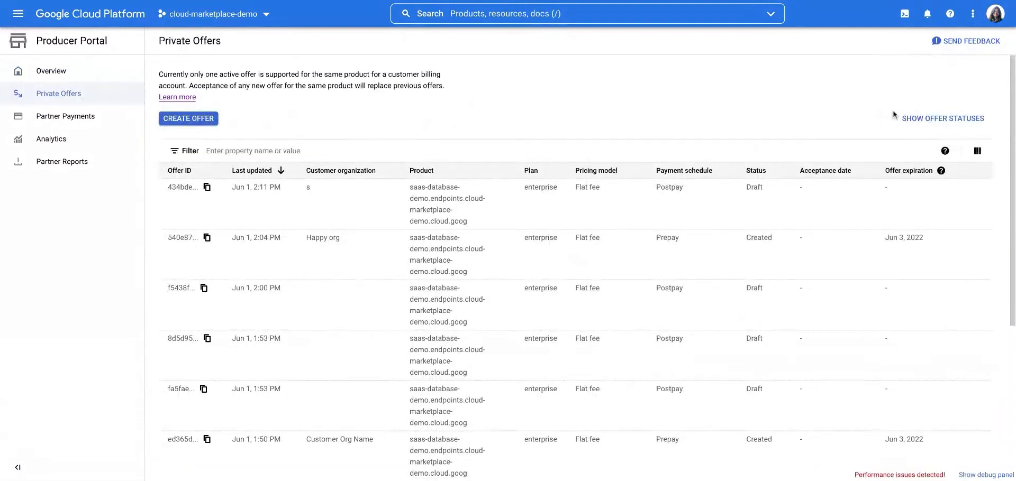
click(907, 118)
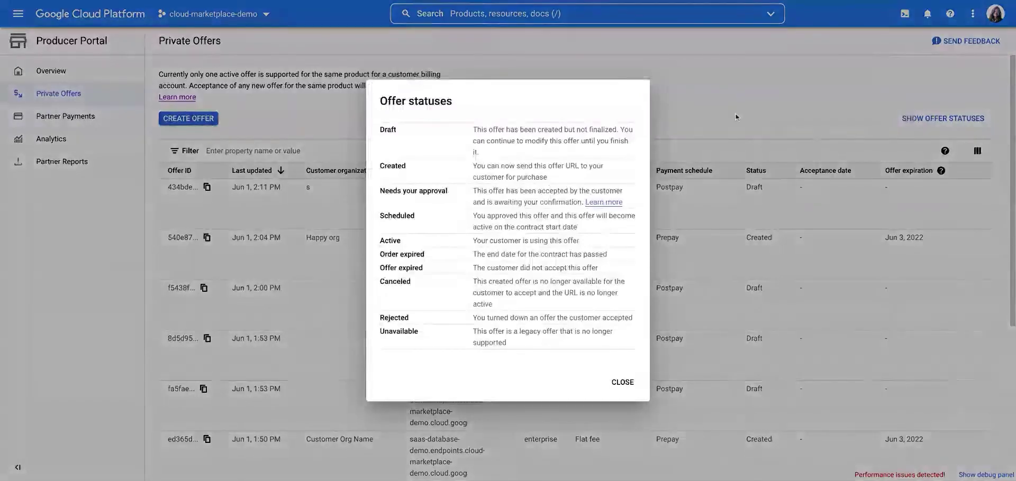
click(894, 115)
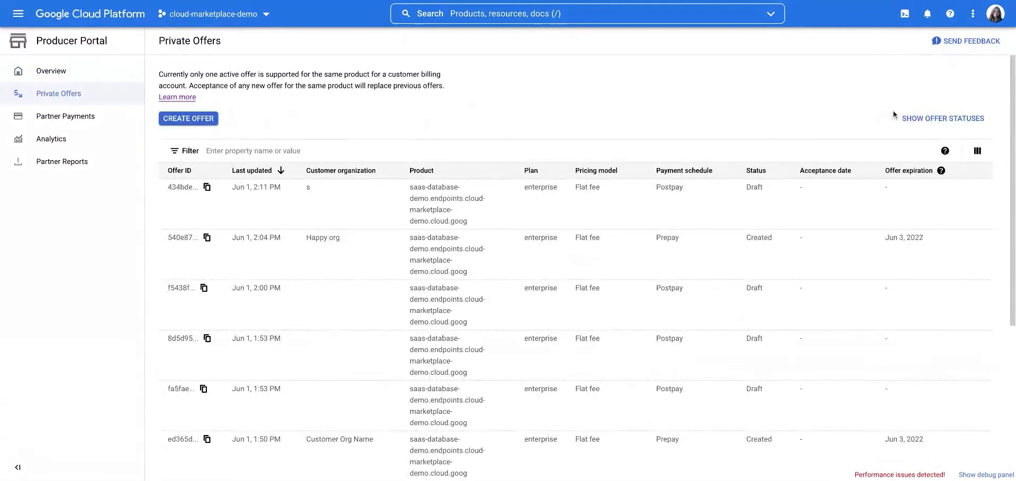
Create a new private offer for cloud-marketplace-demo/saas-database-demo on the Enterprise plan.
click(201, 120)
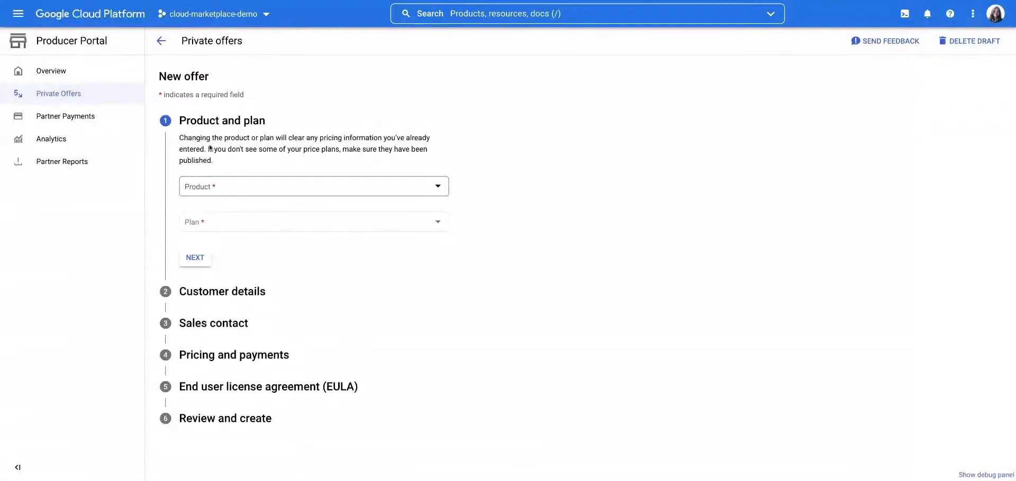
click(229, 189)
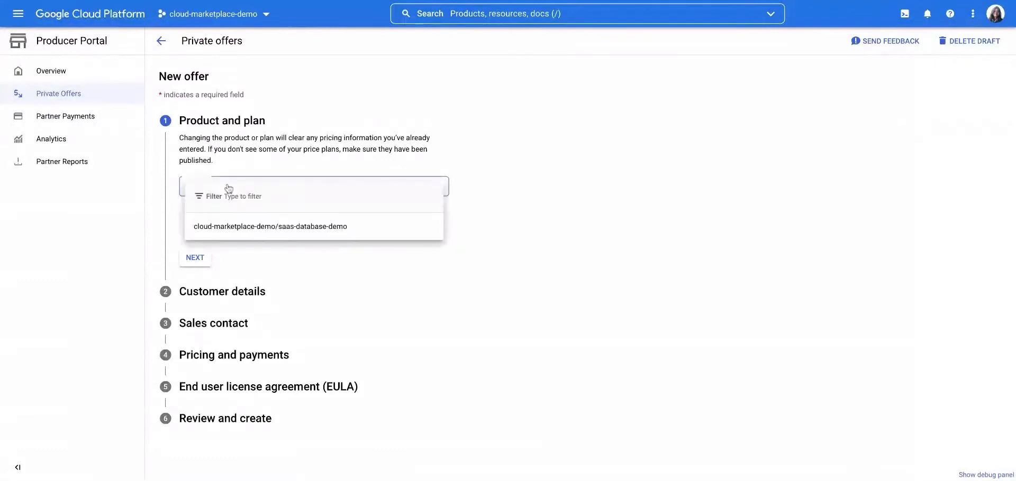
click(243, 227)
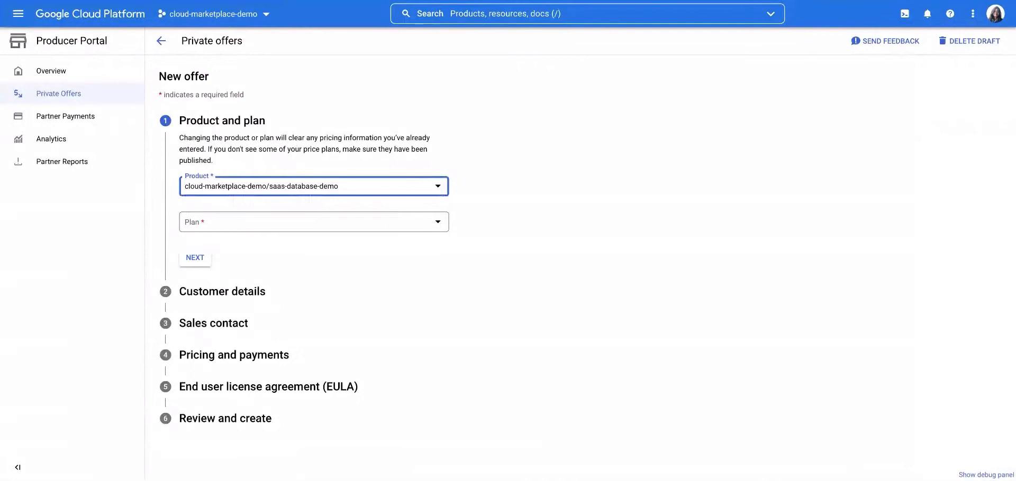
click(241, 223)
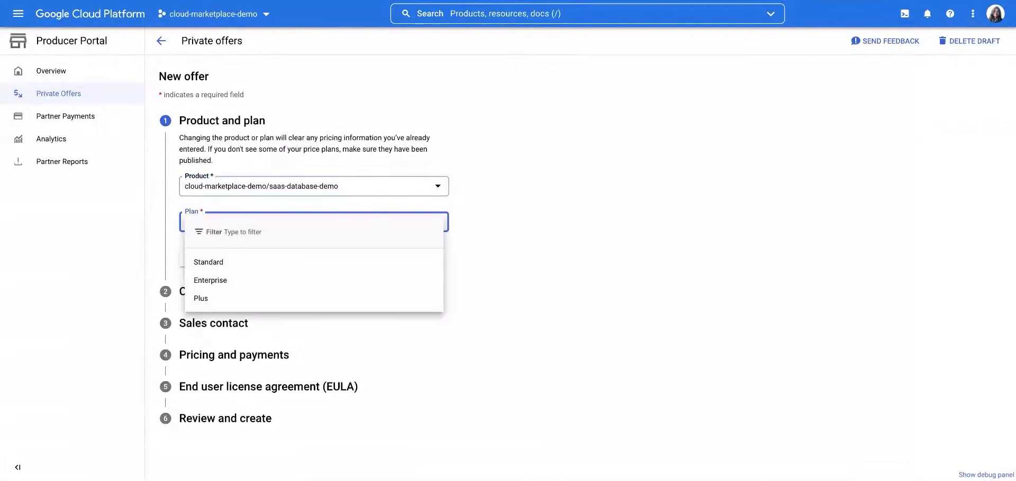
click(242, 286)
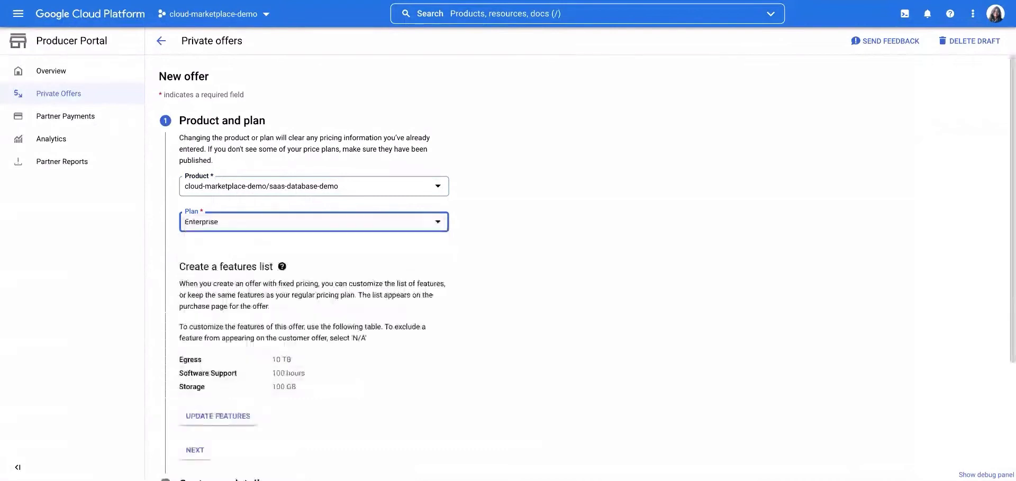
Update features to 1200 hours of Software Support and Storage No, then continue.
scroll(587, 267, down, 1)
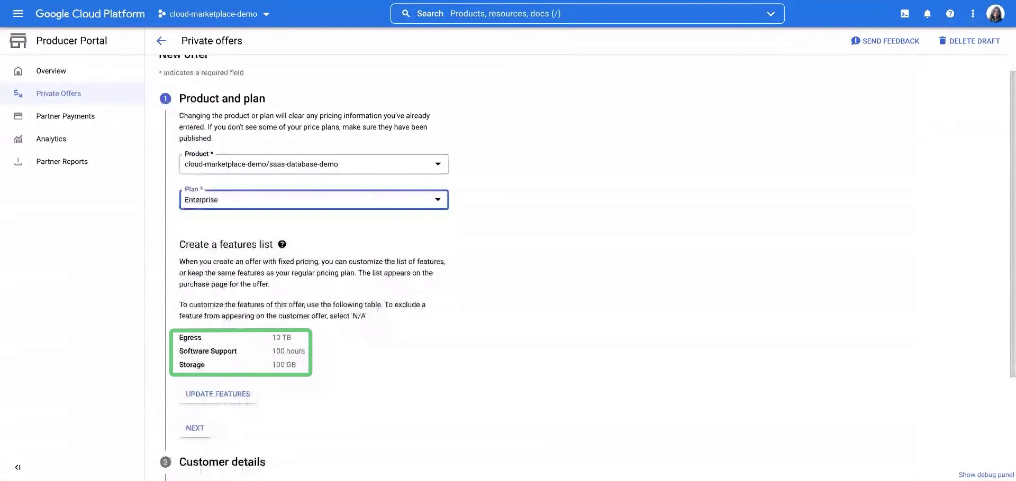
scroll(240, 318, down, 4)
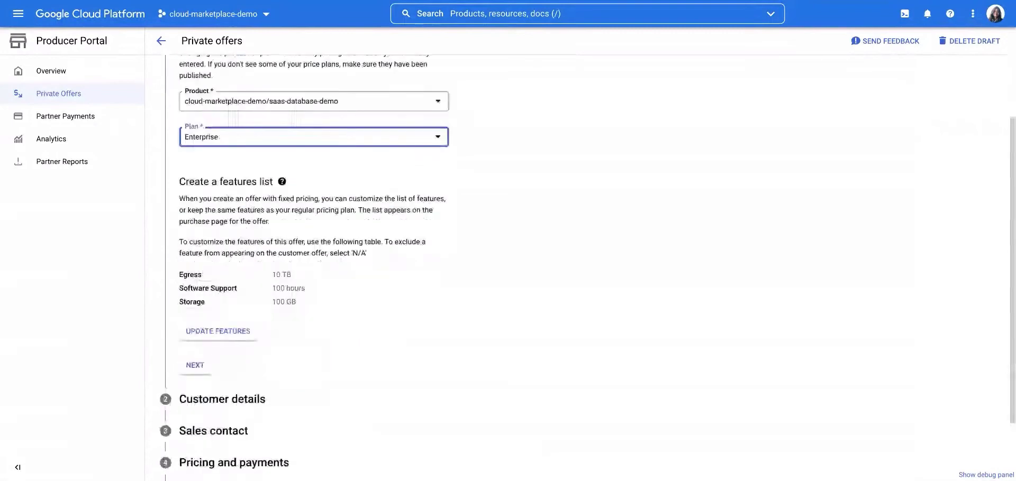
click(240, 315)
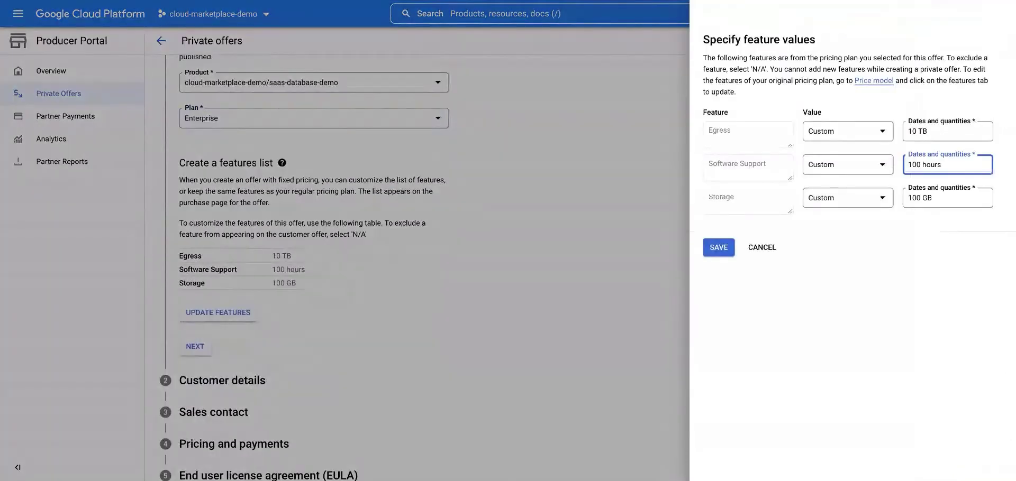
click(912, 165)
text(2)
click(880, 204)
click(871, 254)
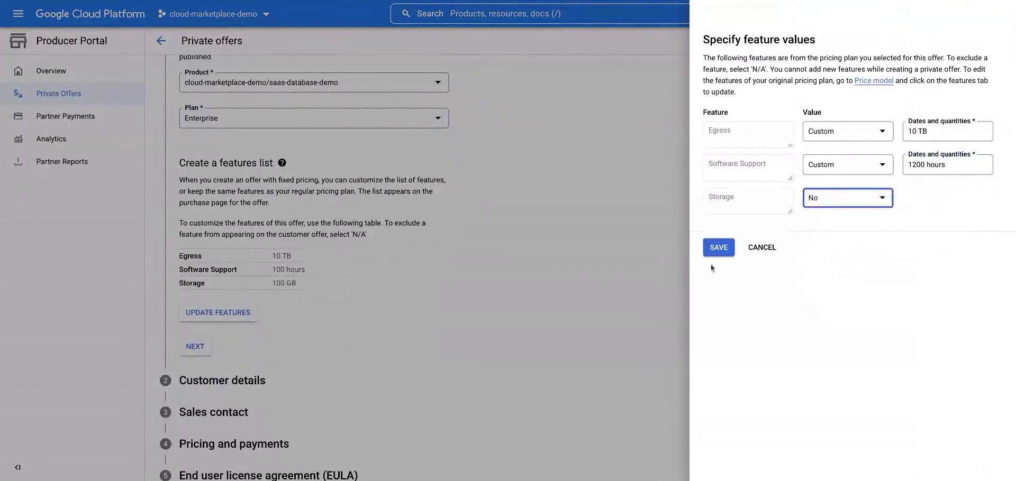
click(714, 248)
click(194, 385)
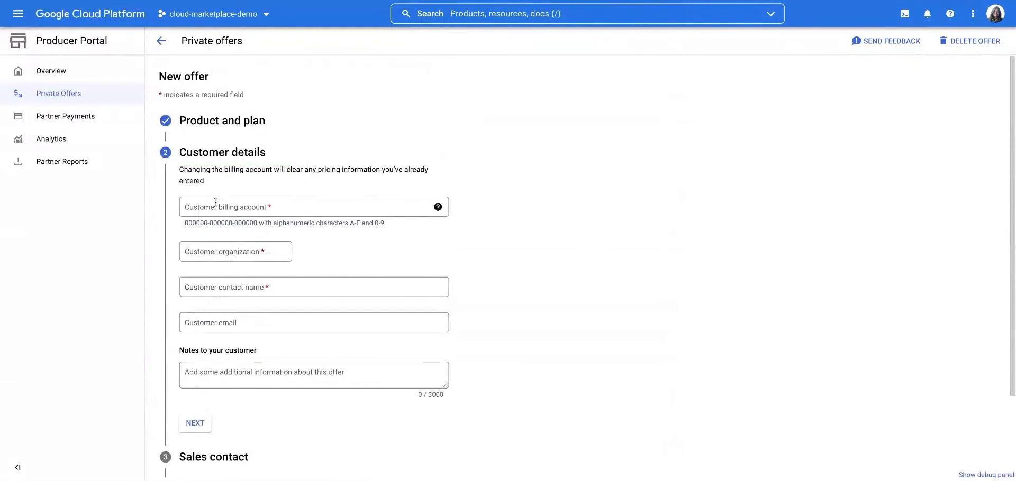
Paste the customer's billing account and enter the organization 'Customer Org Name'.
click(216, 206)
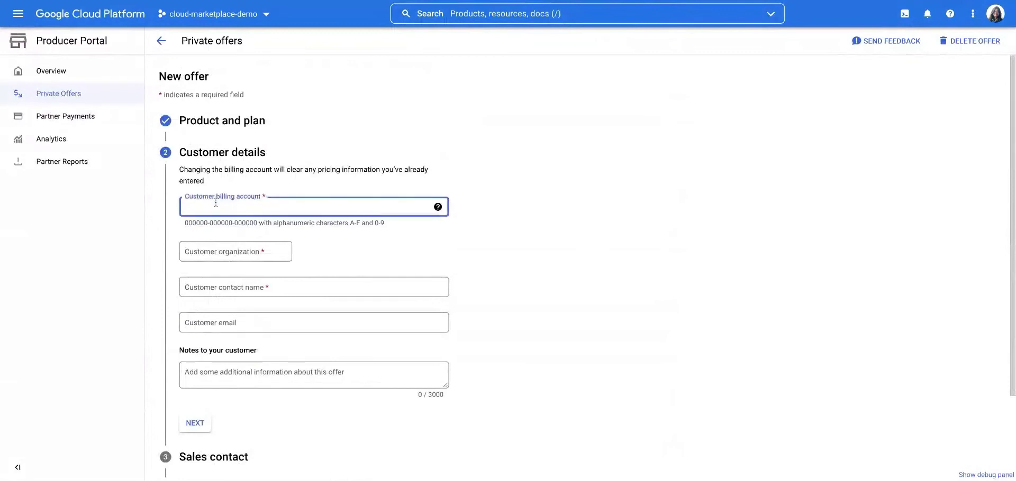
key(ctrl+v)
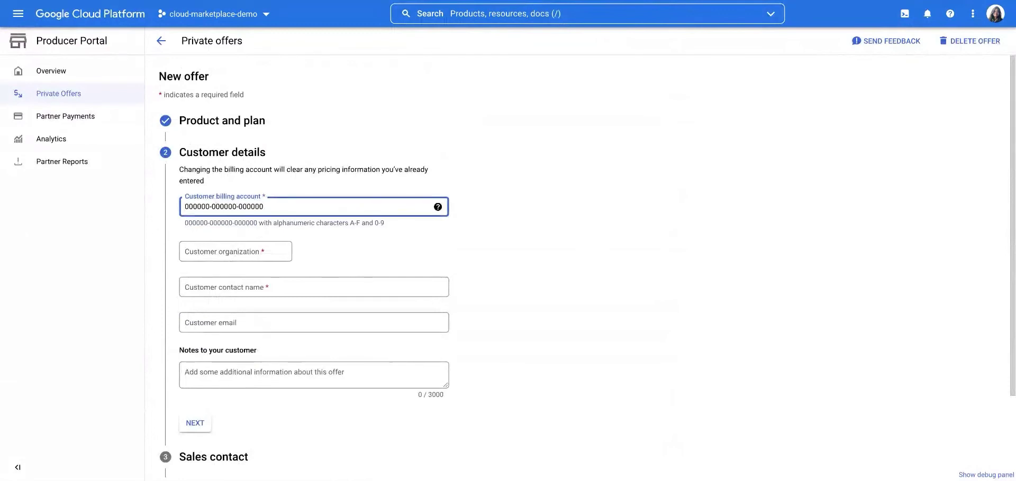
scroll(199, 259, down, 1)
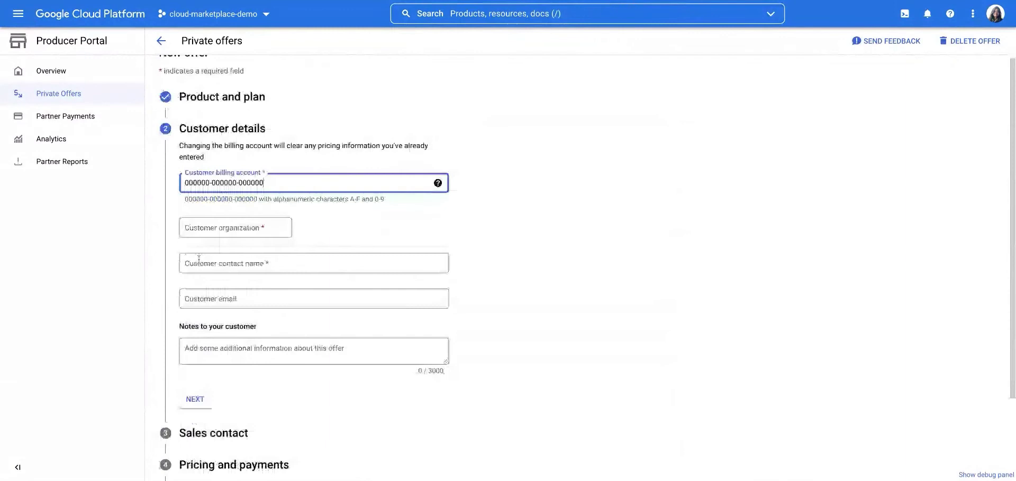
click(199, 231)
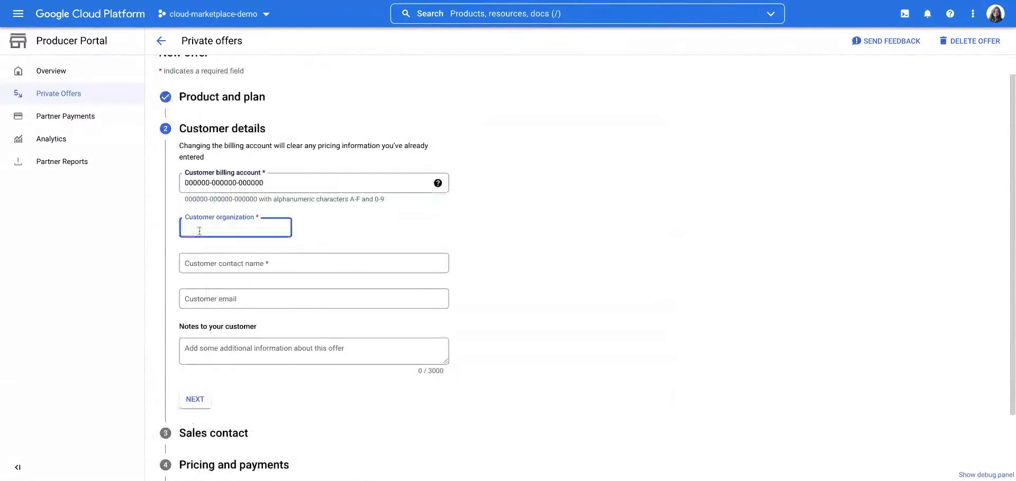
text(Customer Org Name)
Fill in the contact's name and e-mail, add the note 'ID: 1020 procurement', and continue.
key(Tab)
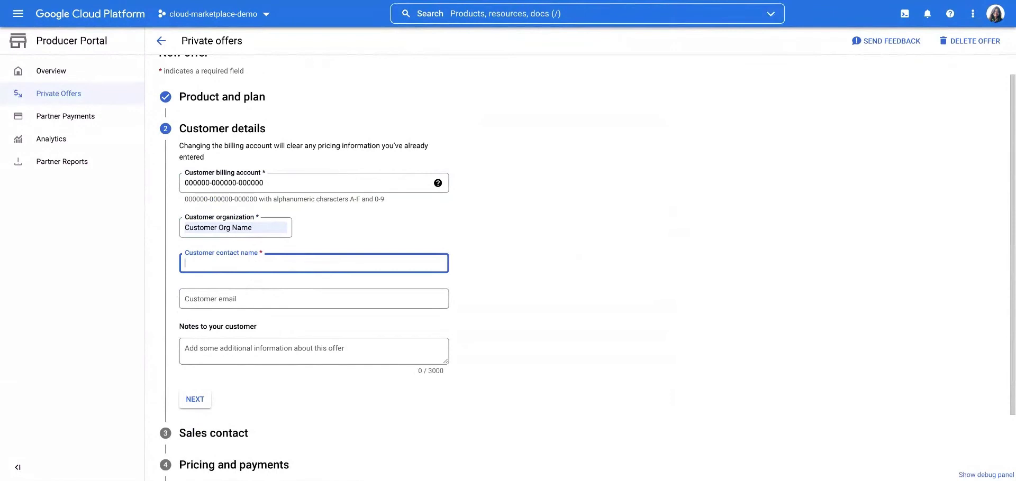
text(Name of the customer)
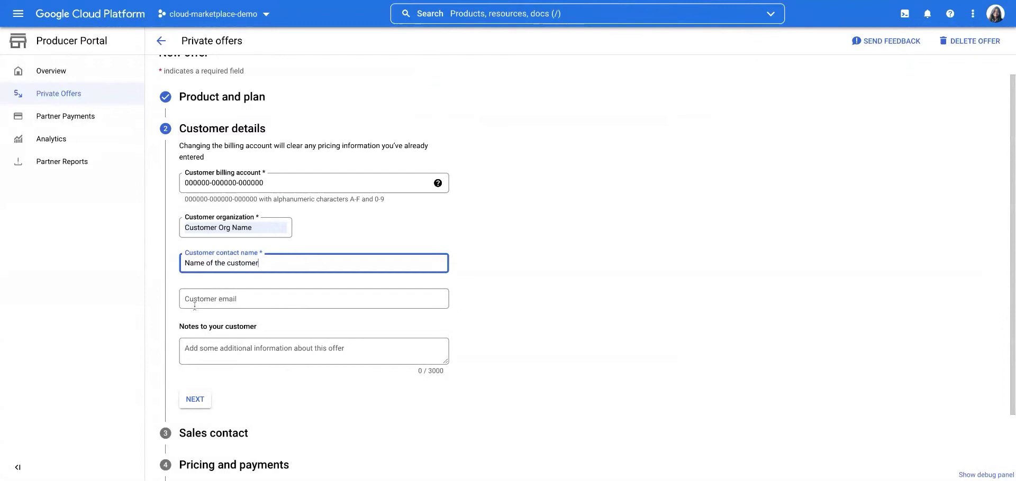
click(195, 305)
key(ctrl+v)
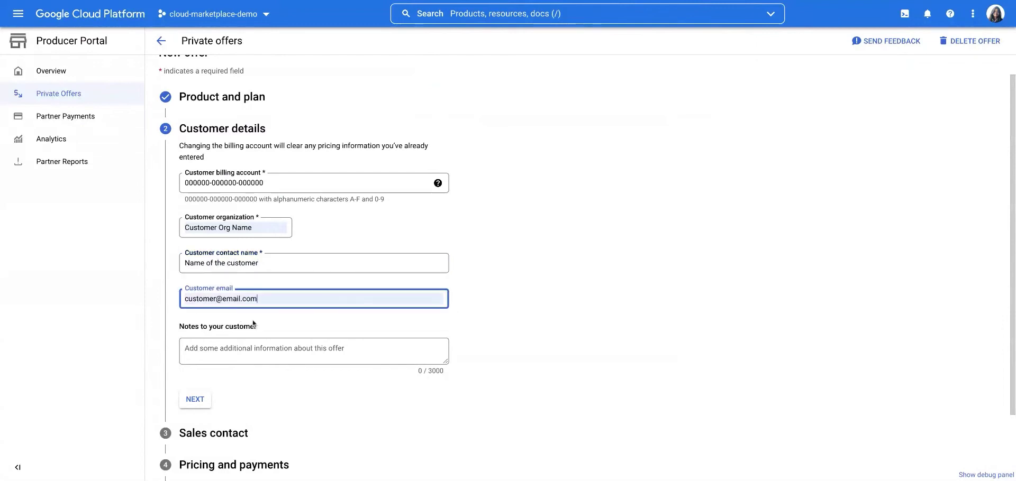
click(229, 360)
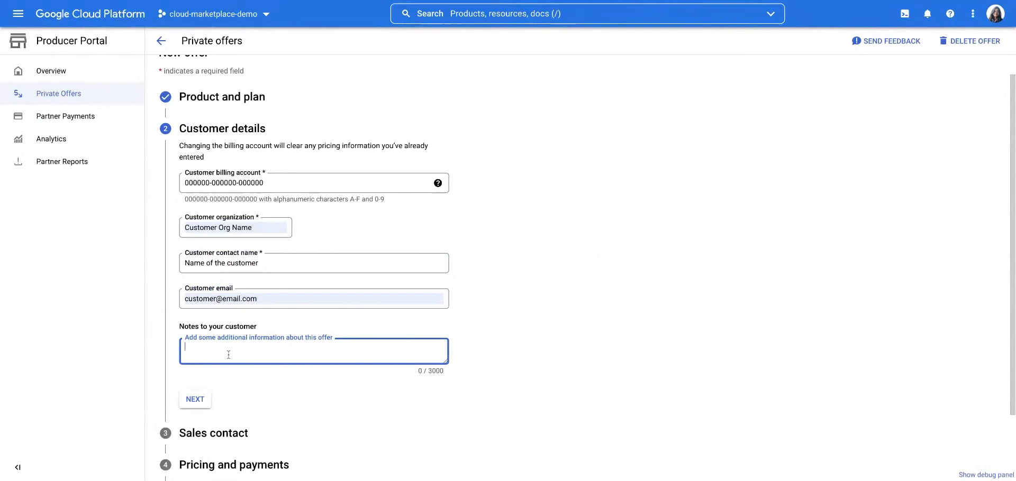
text(ID: 1020 procurement)
click(194, 400)
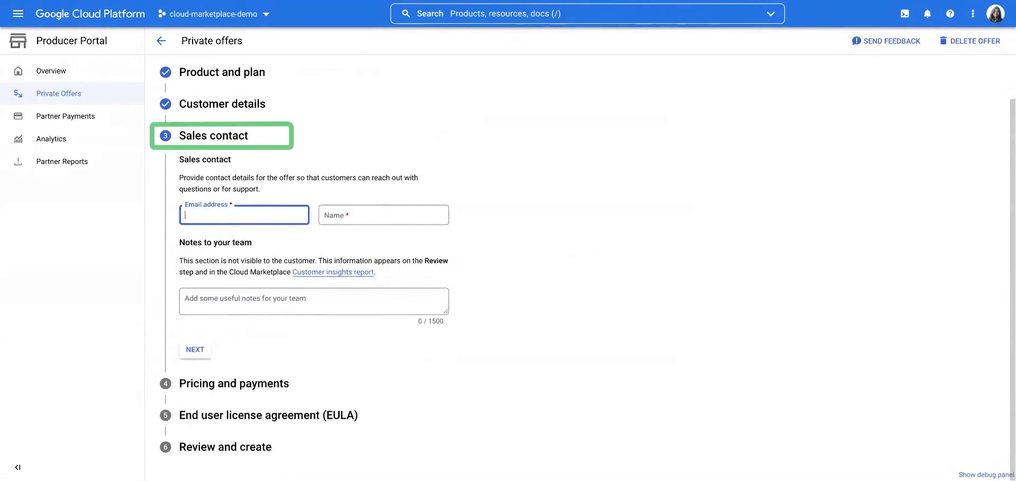
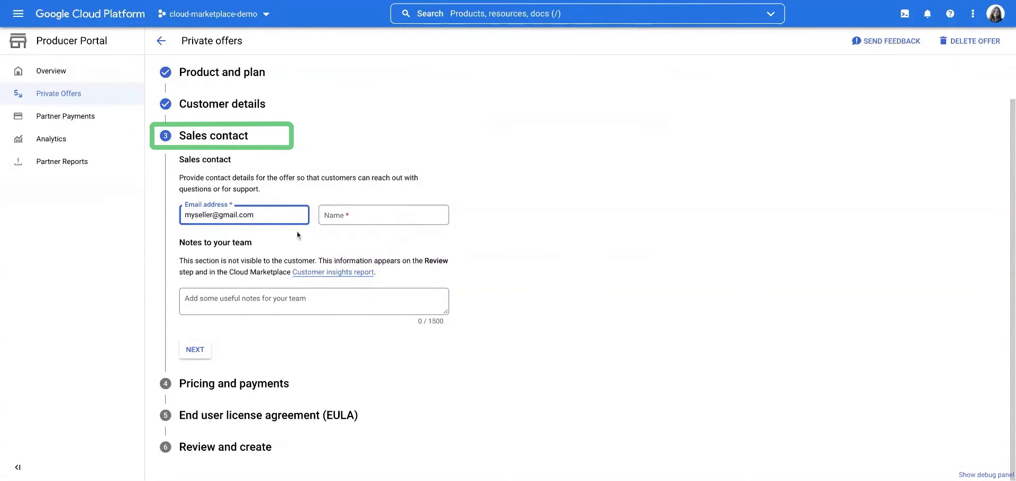
Enter the sales contact's e-mail and name, add team note 'ID: 1020 procurement of xx customer'.
click(343, 220)
text(Seller Name)
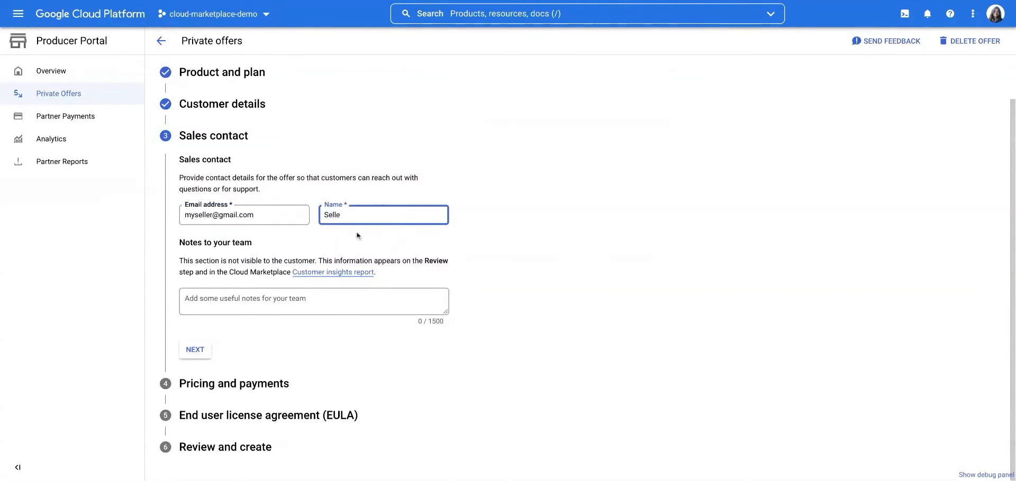
click(255, 296)
text(ID)
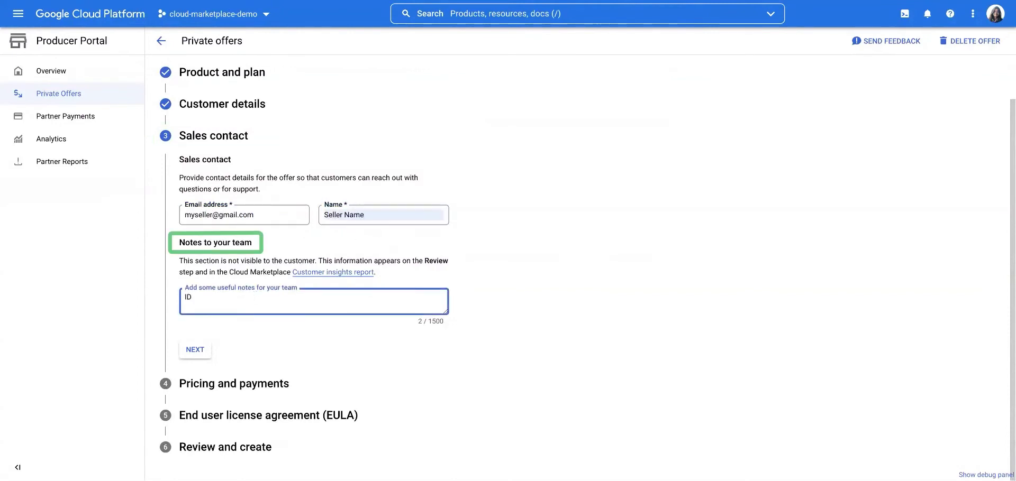
text(: 1020 procurement of xx customer)
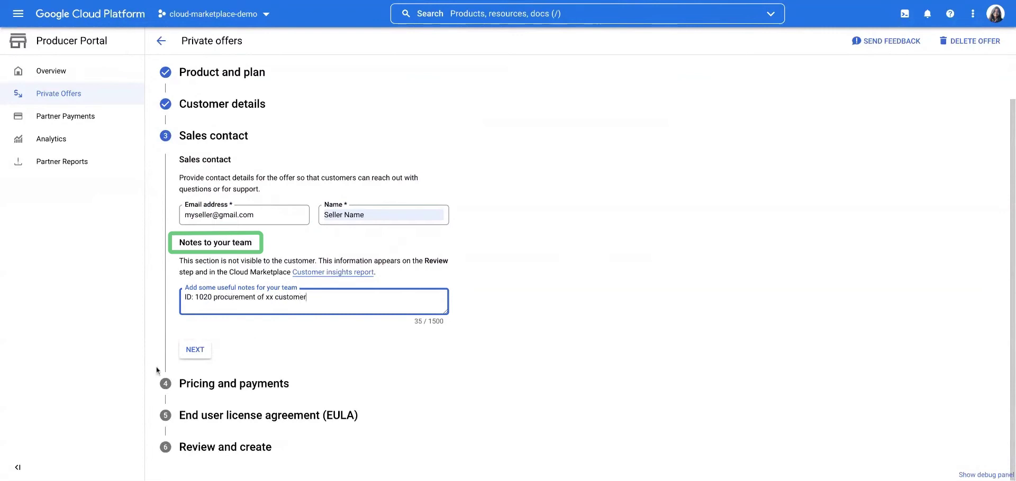
click(196, 357)
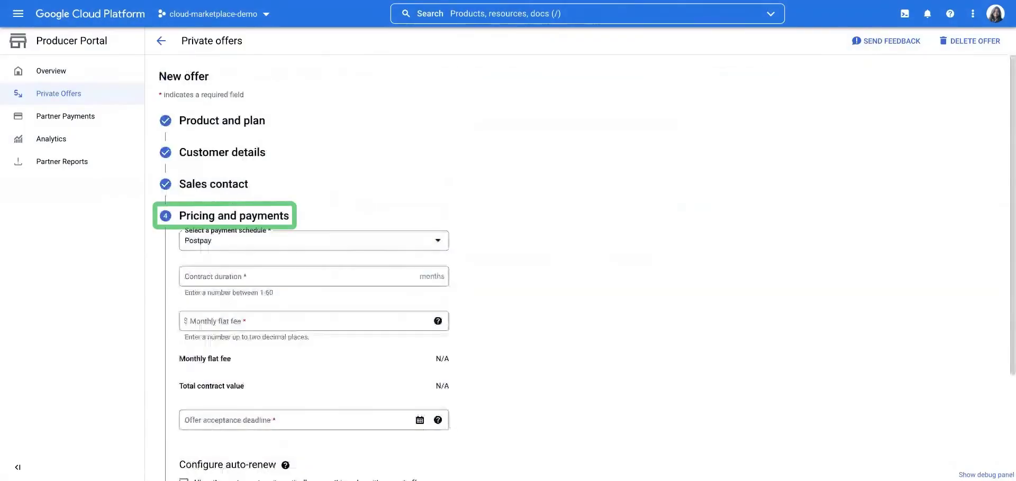
Choose Prepay as the payment schedule and dismiss the Prepay notice.
click(250, 247)
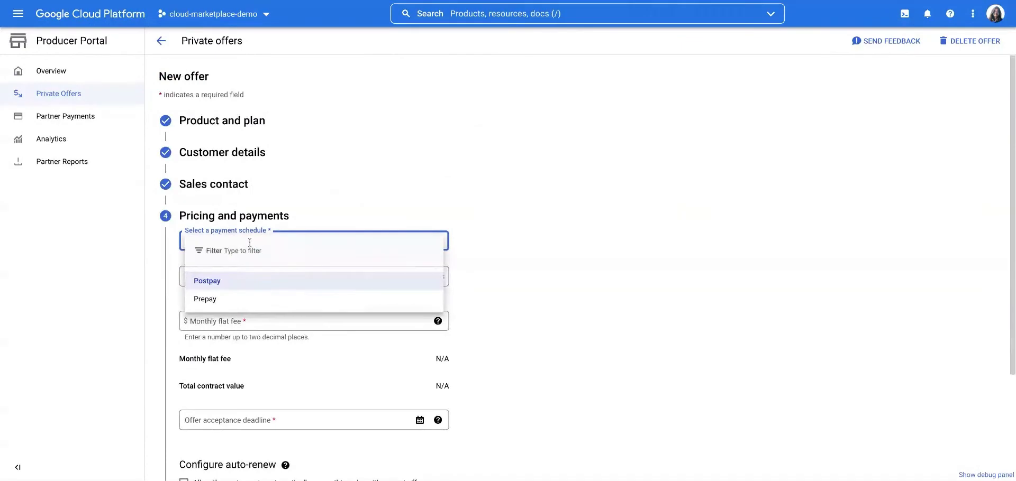
click(230, 304)
click(231, 305)
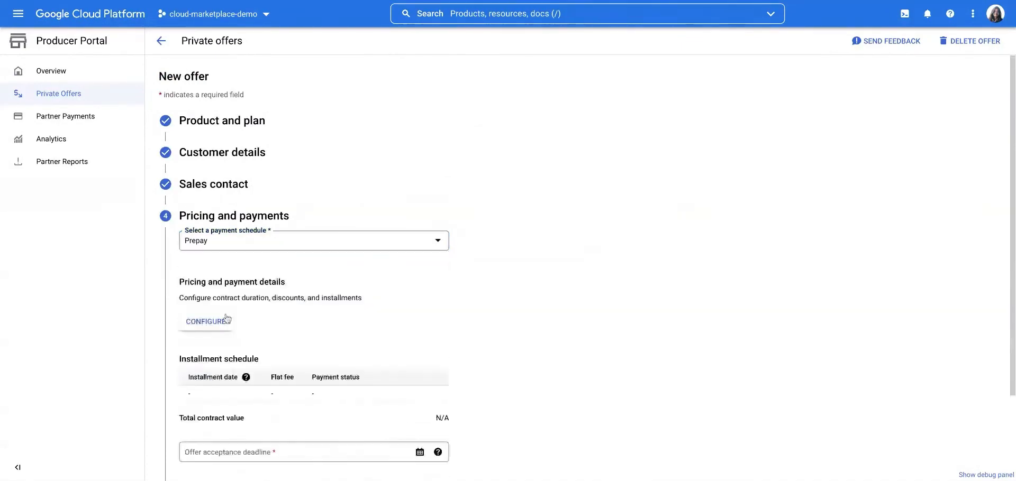
Add installments dated on approval, 06/01/2023 and 06/01/2024.
click(222, 323)
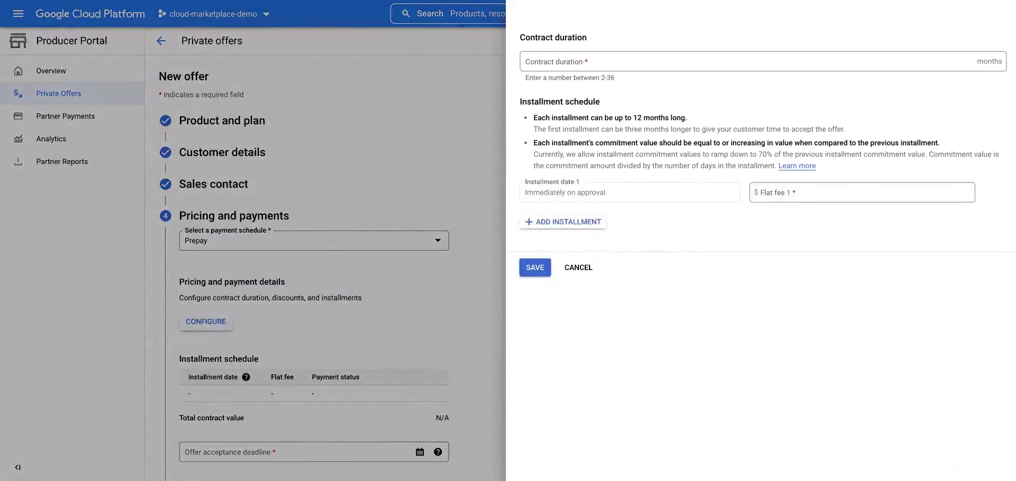
mouse_move(579, 214)
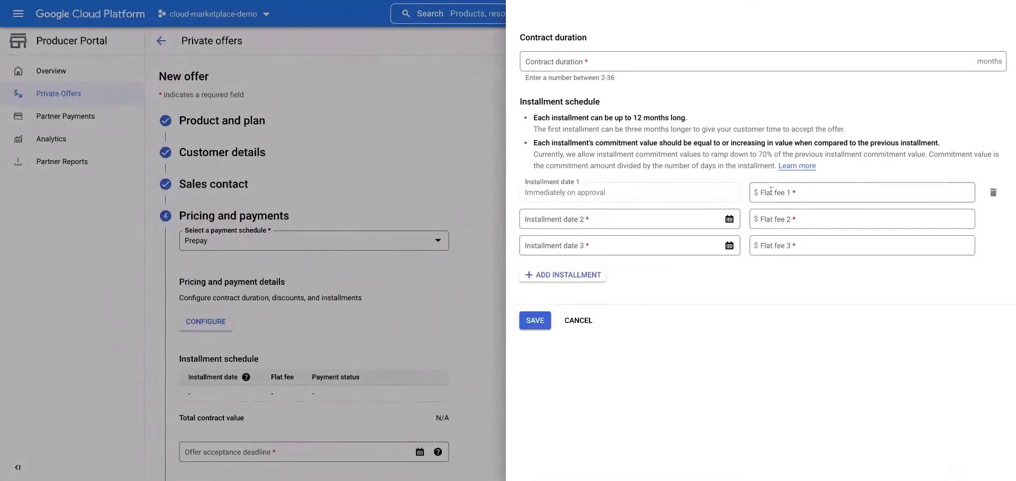
click(657, 219)
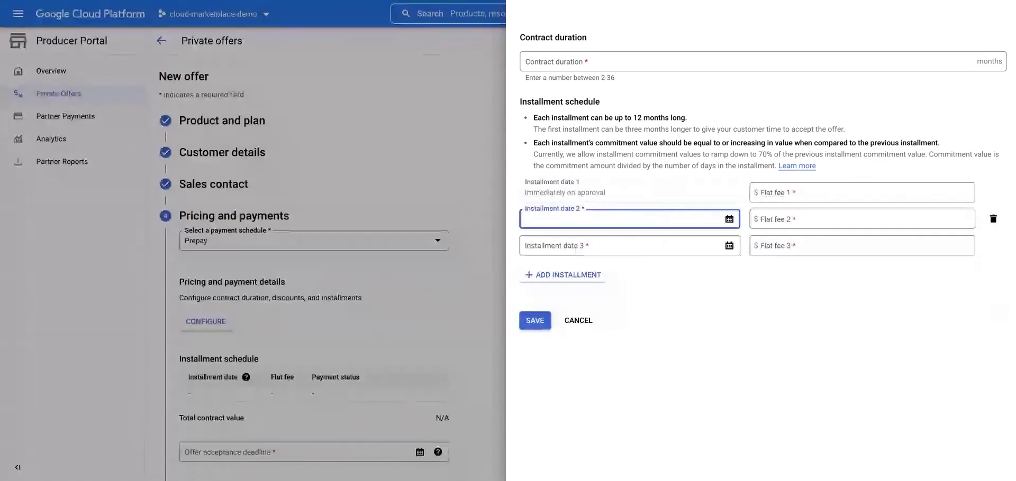
text(0)
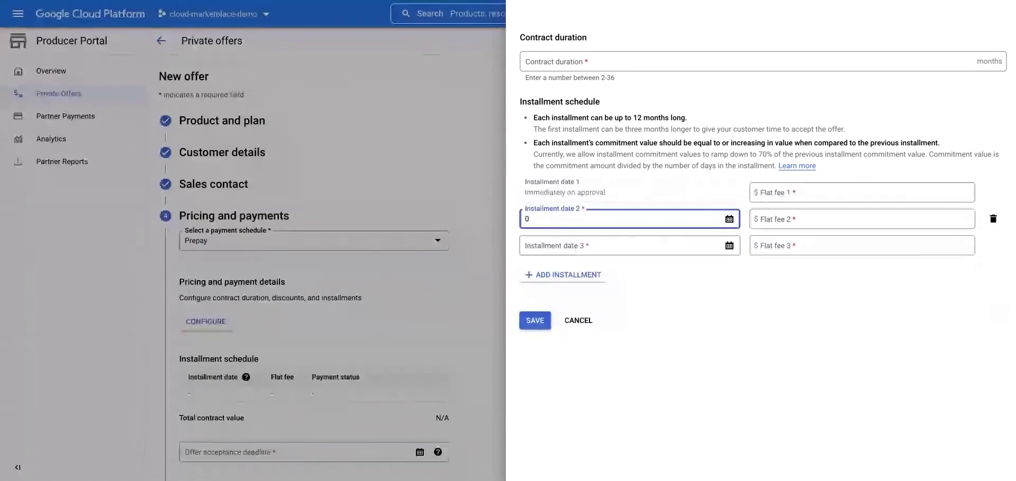
text(6/)
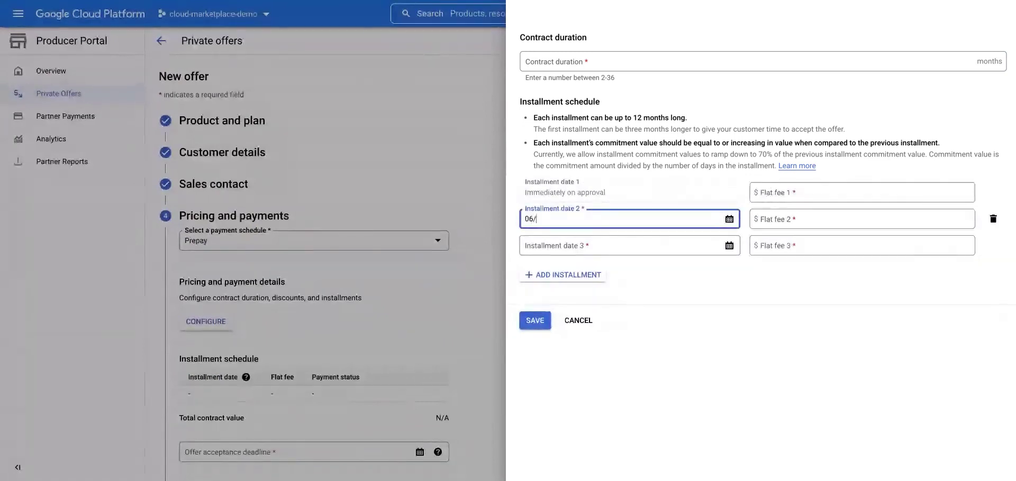
text(01/2023)
click(644, 245)
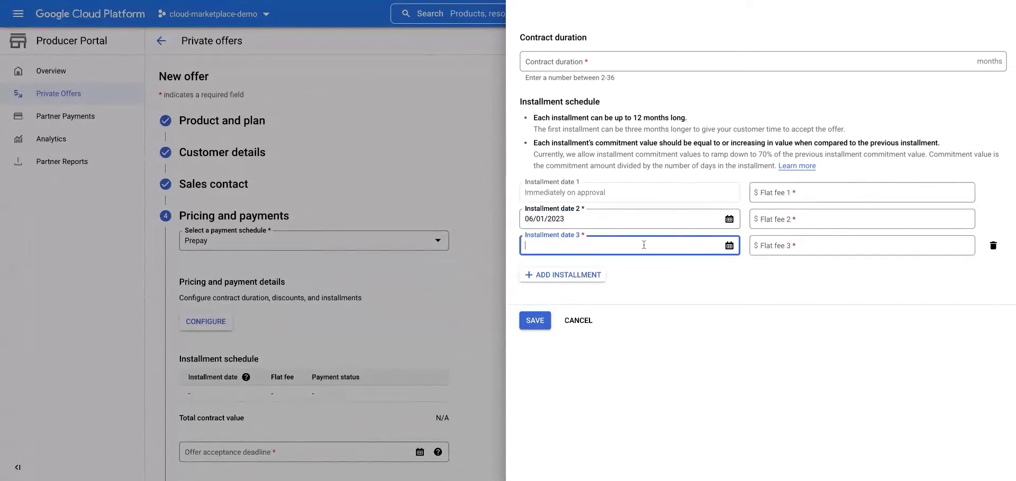
text(06/01/2024)
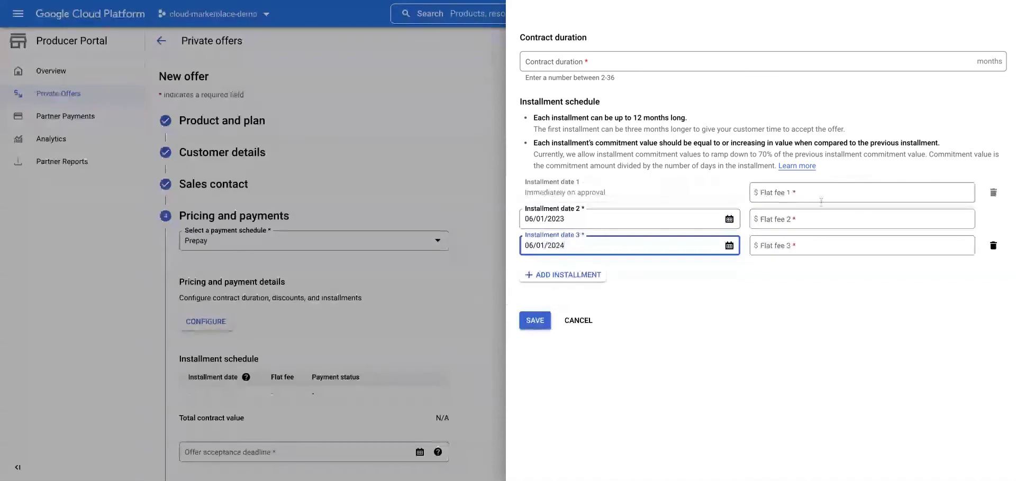
Give the installments flat fees of 1000, 1500 and 2000, totalling $4,500, and save.
click(817, 194)
text(1000)
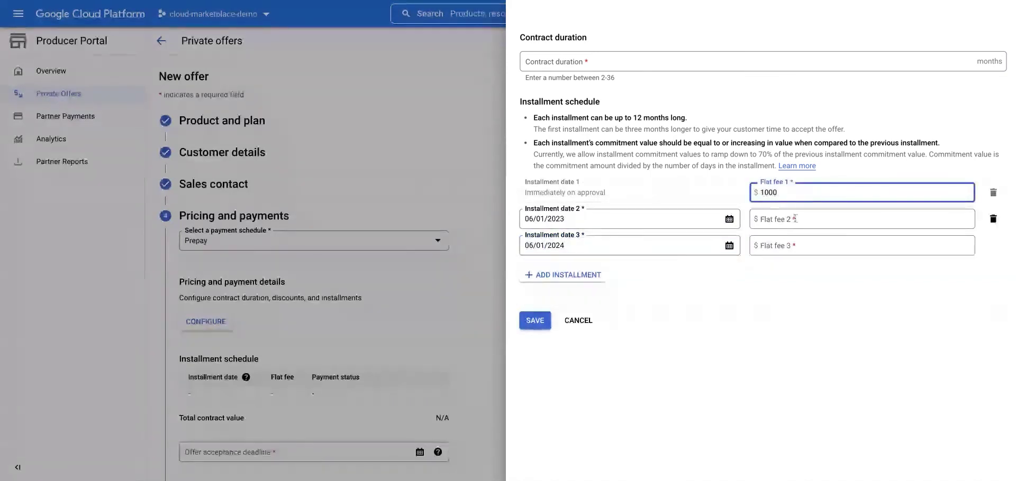
click(795, 218)
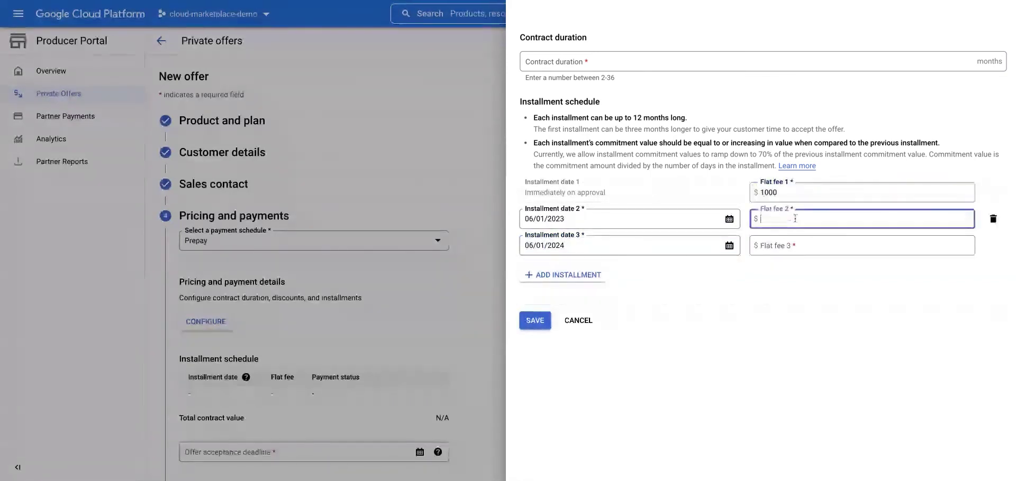
text(1500)
click(783, 245)
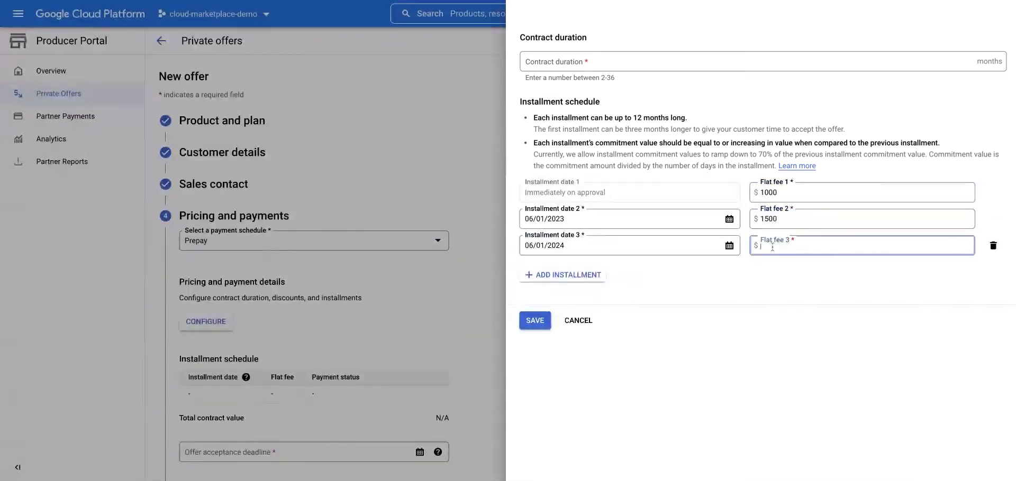
text(2000)
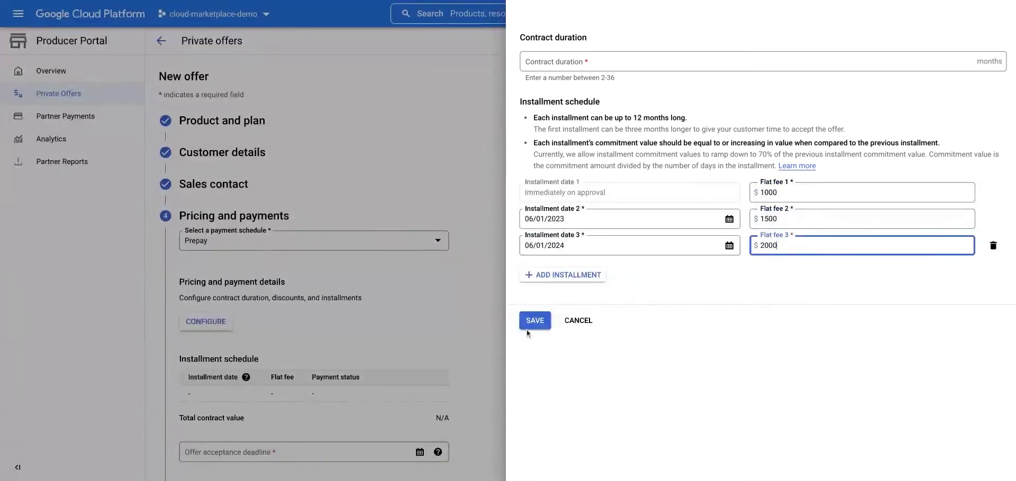
click(534, 322)
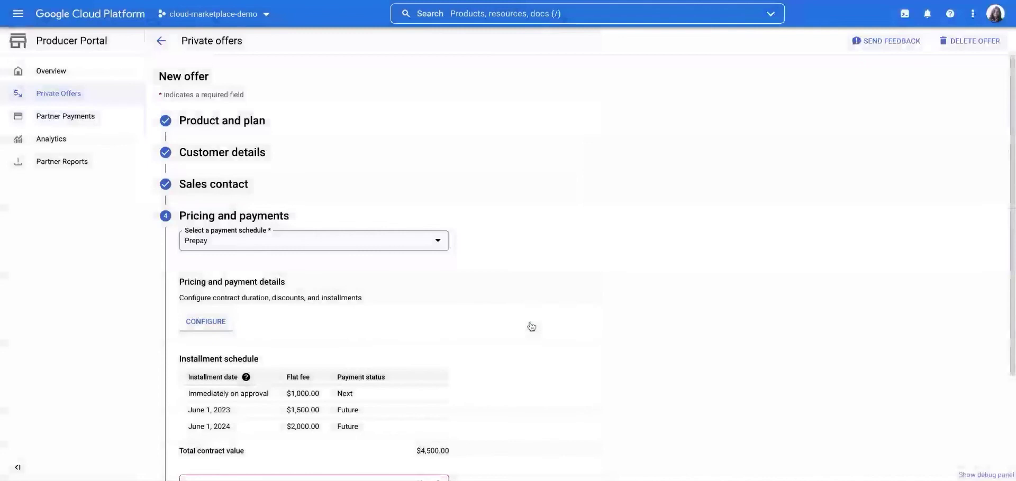
Set the offer acceptance deadline to June 2, 2022 and check its expiry help text.
scroll(502, 334, down, 2)
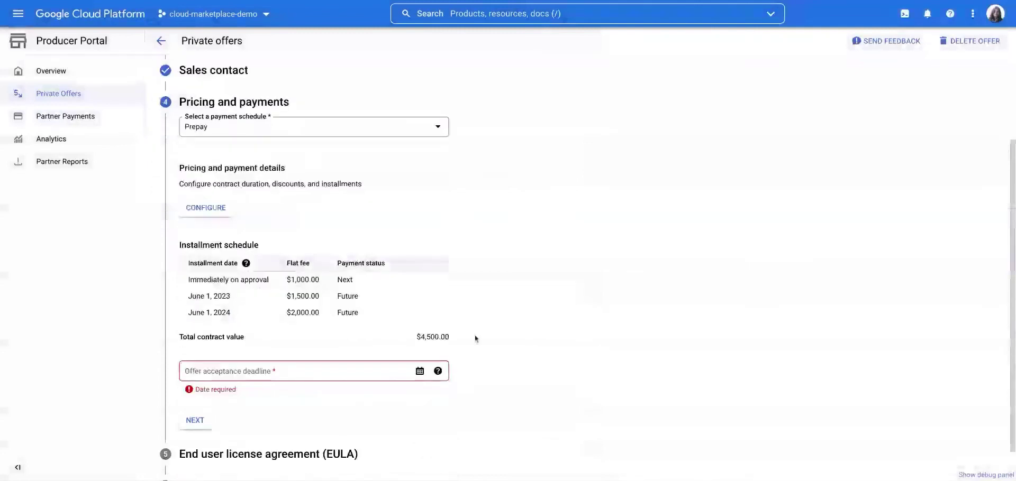
scroll(474, 338, down, 1)
click(419, 333)
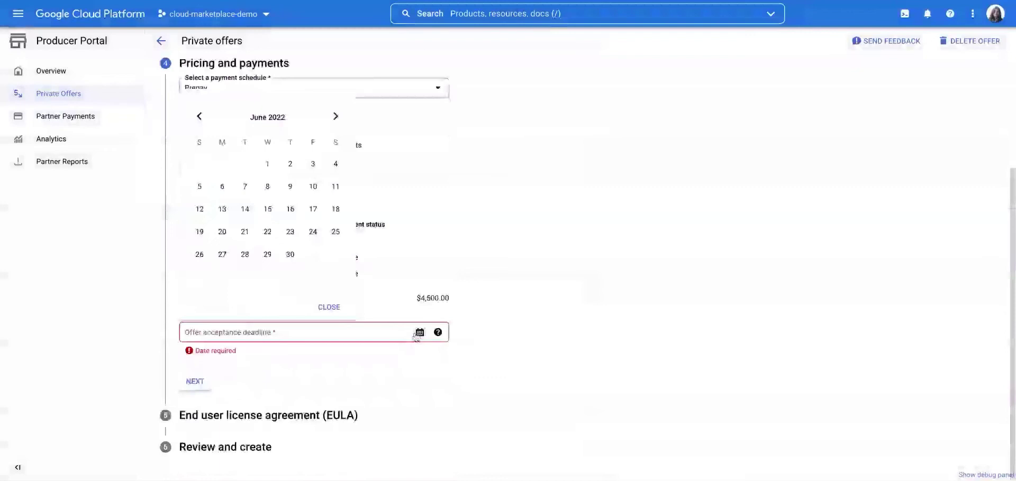
click(290, 165)
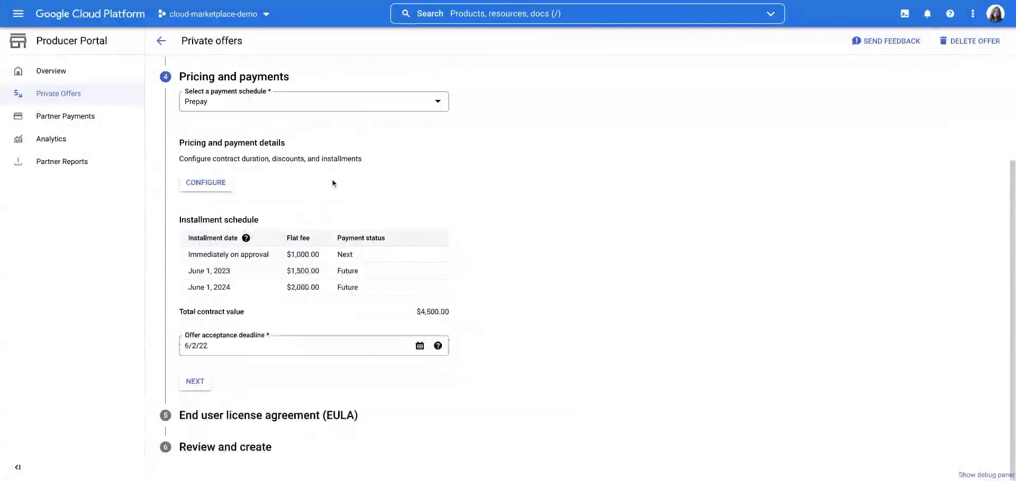
click(438, 348)
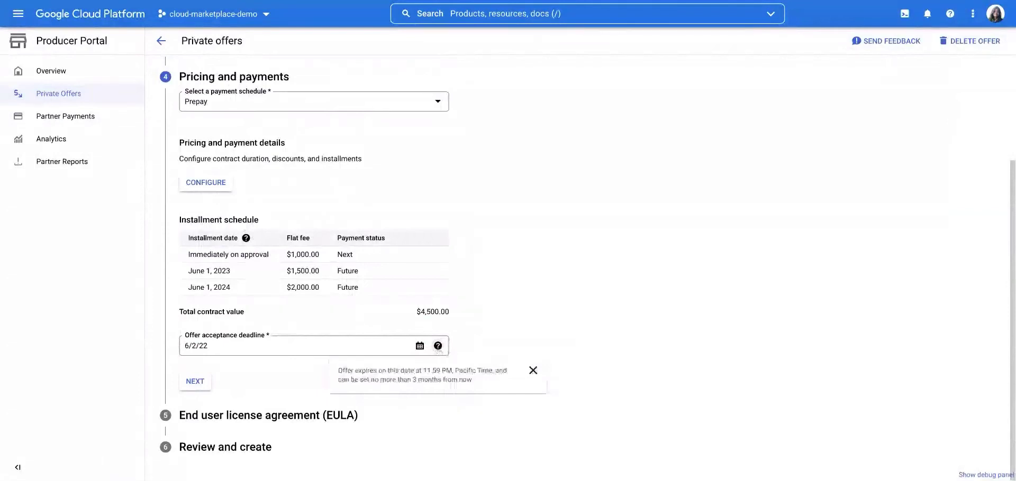
Upload eula-demo.pdf as the custom EULA with display name 'EULA - Happy customer'.
click(200, 387)
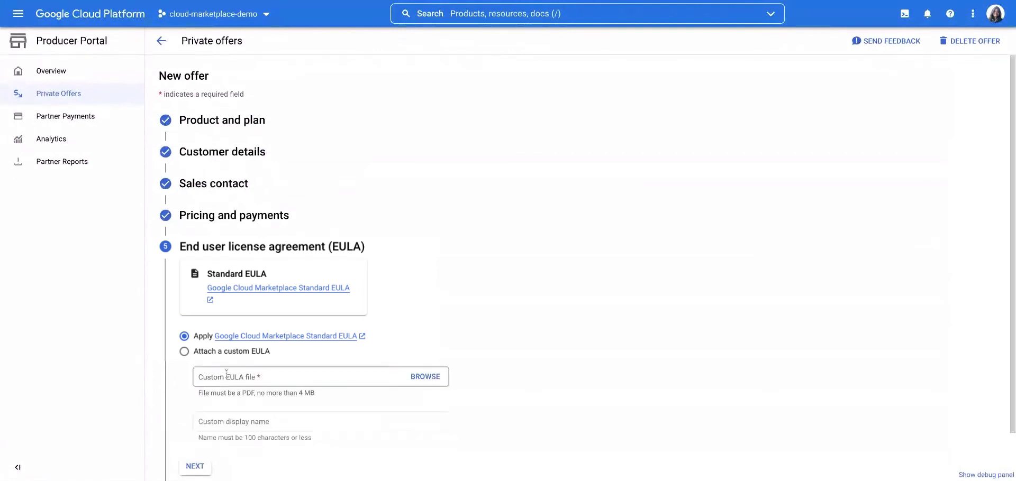
scroll(226, 375, down, 1)
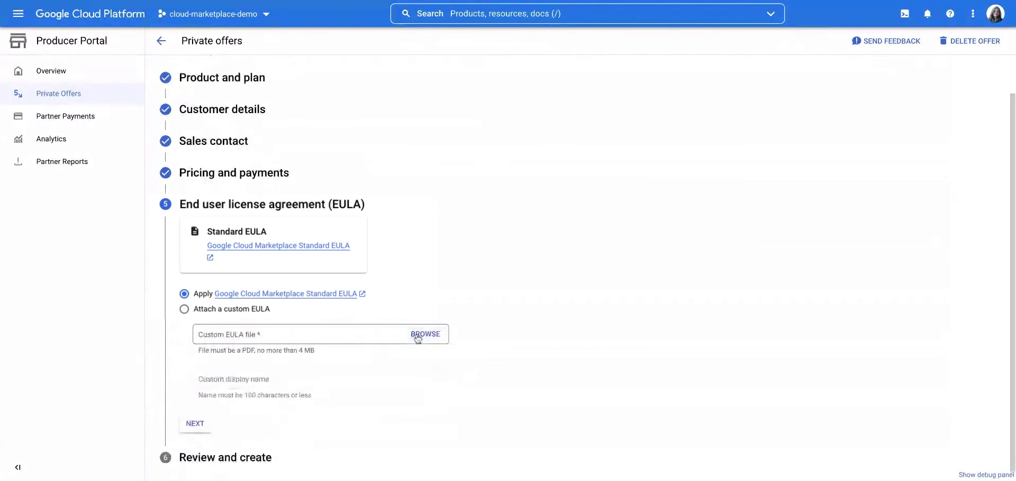
click(424, 335)
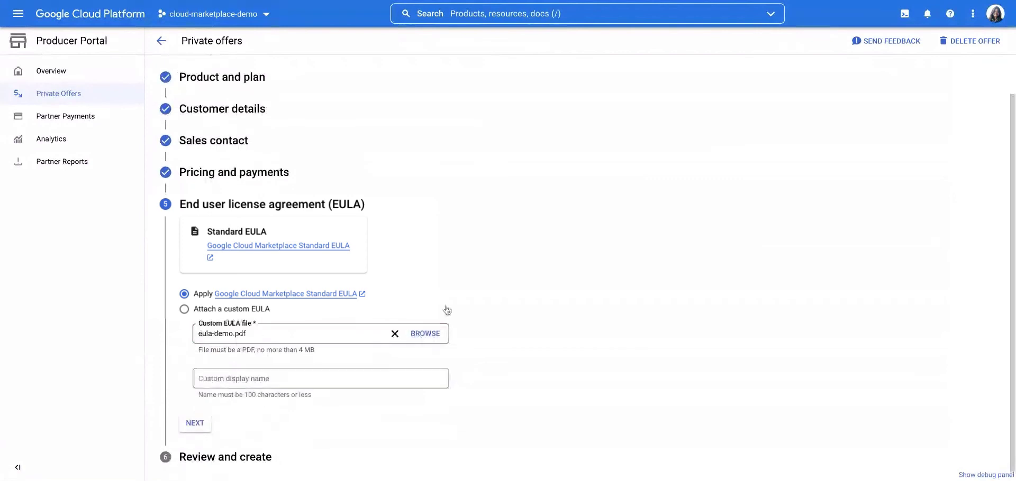
click(372, 369)
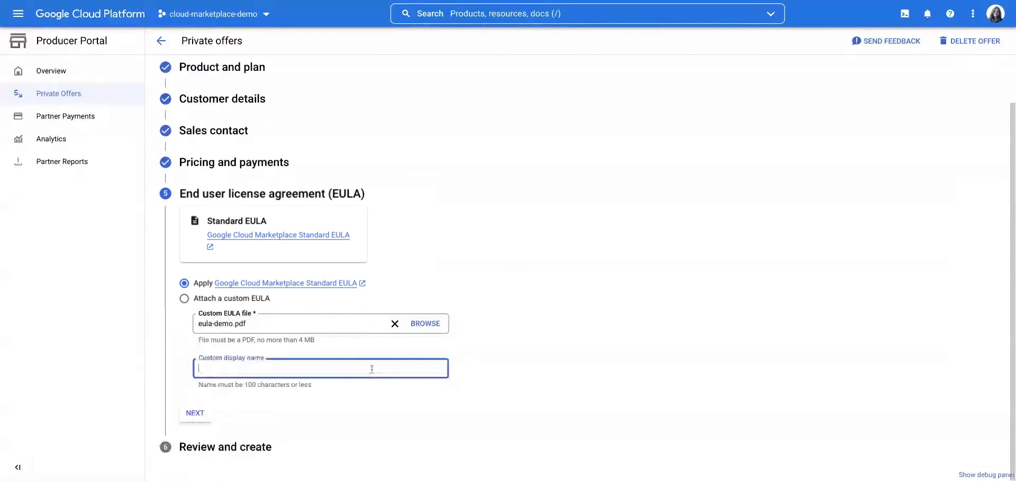
text(EULA - Happy customer)
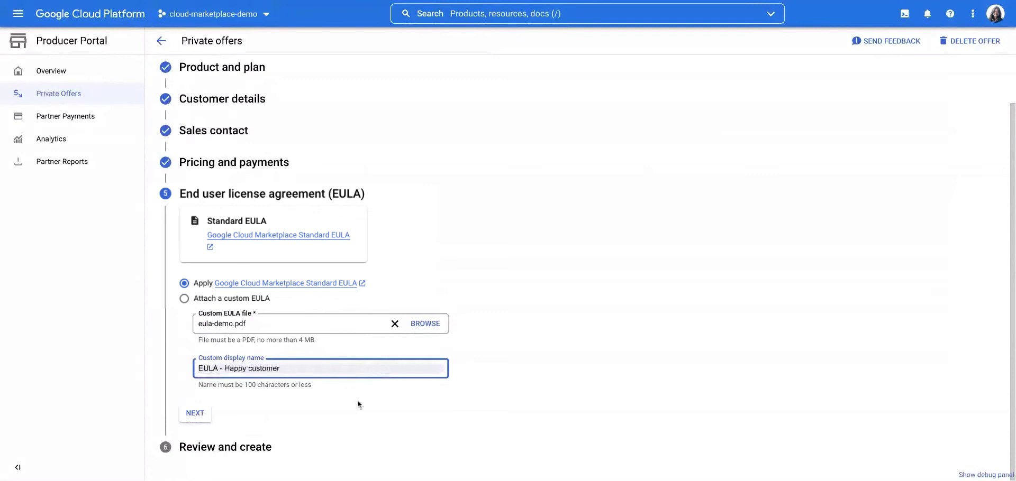
Move to the offer review and read the notes written for the customer.
click(194, 415)
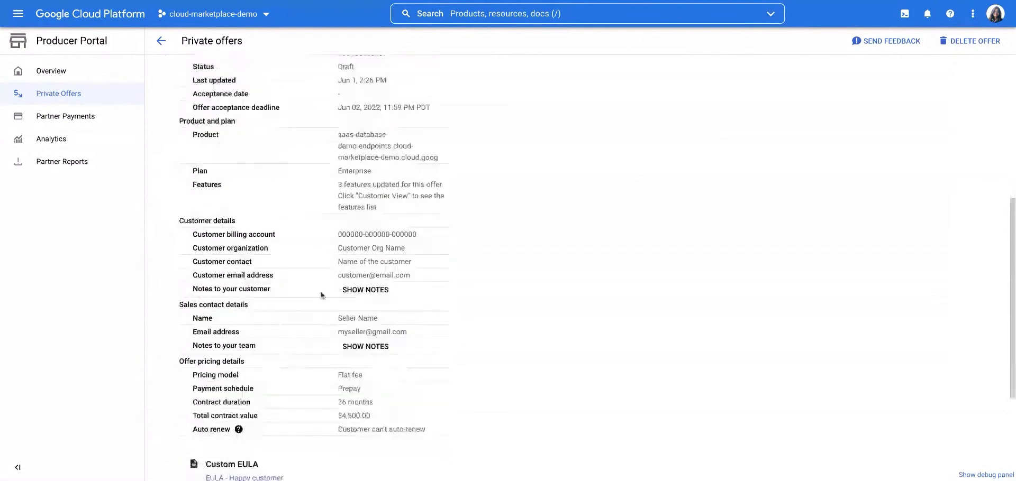
click(359, 294)
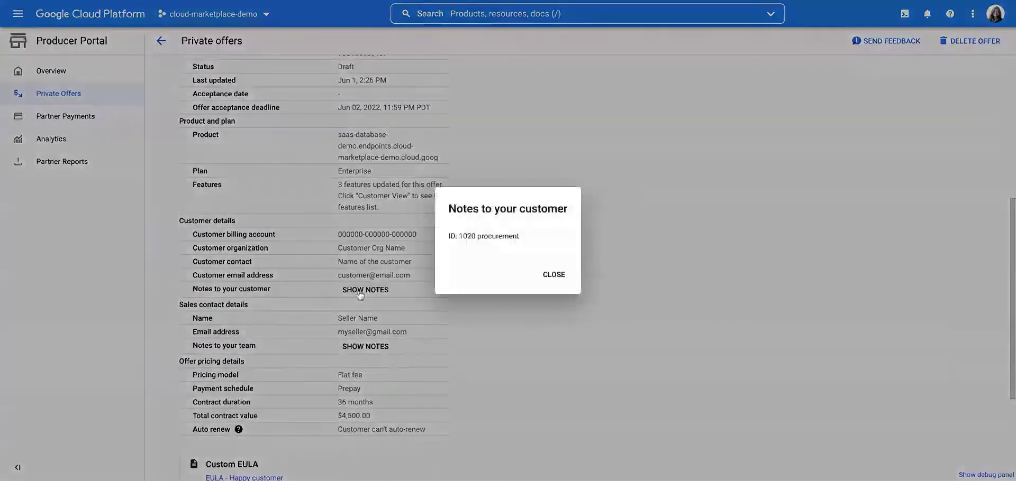
click(359, 294)
Scroll through the customer's view of the offer, then close it.
scroll(349, 328, down, 3)
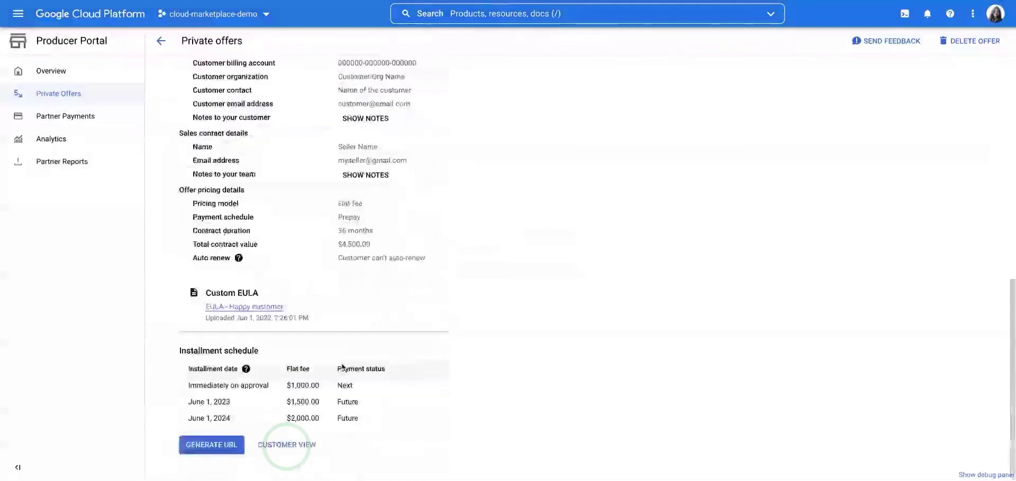
scroll(352, 264, down, 1)
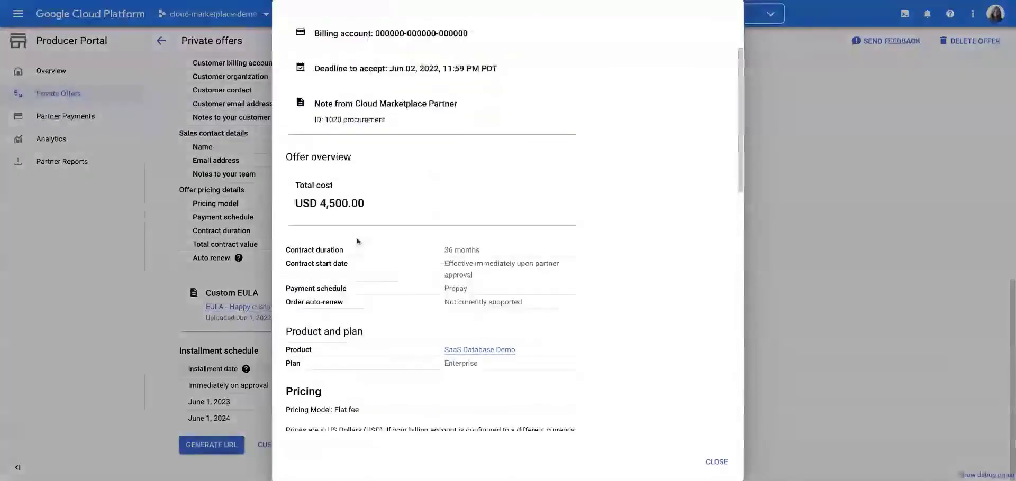
scroll(357, 242, down, 3)
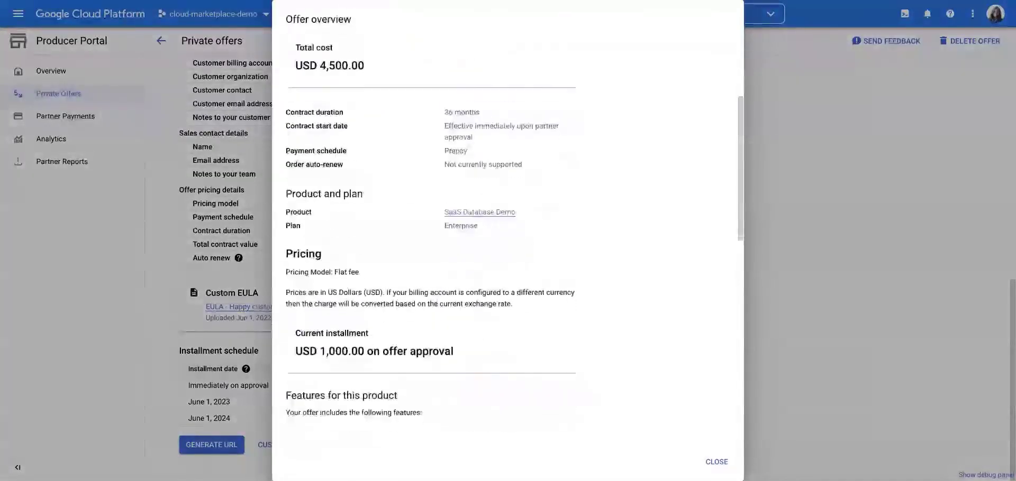
scroll(398, 325, down, 10)
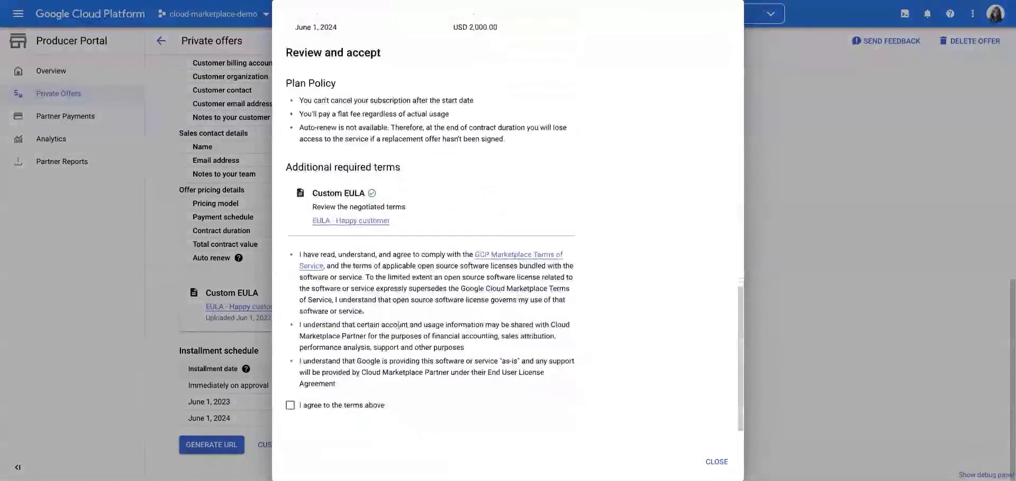
click(716, 461)
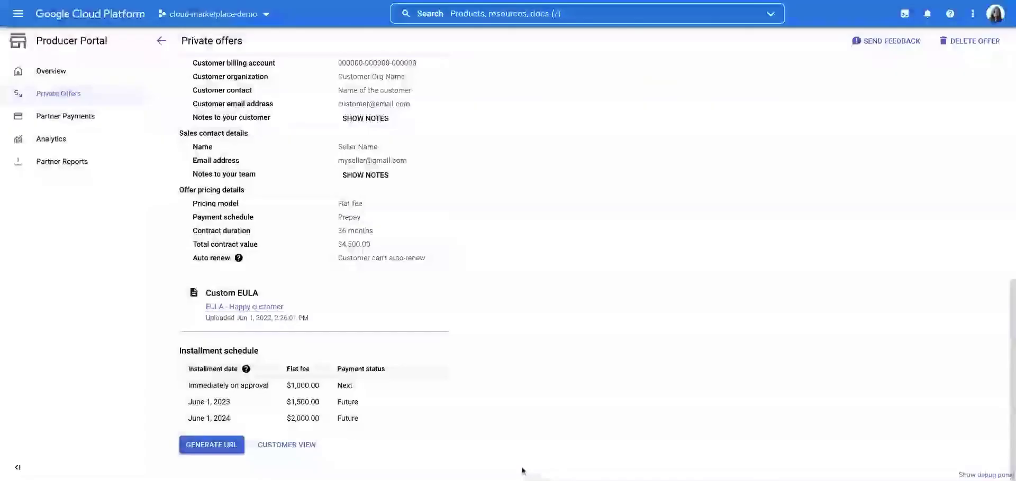
Generate the offer URL, confirm creating the offer, and copy the URL.
click(215, 446)
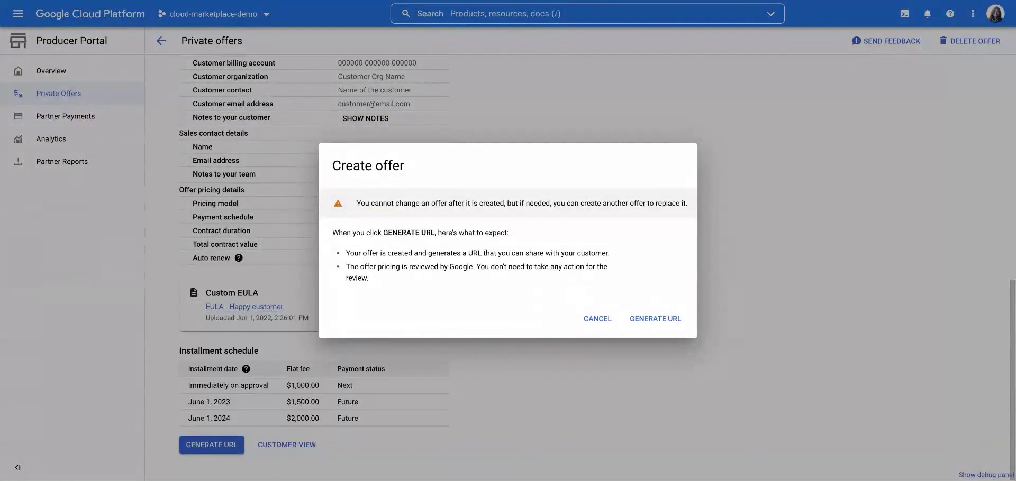
click(643, 319)
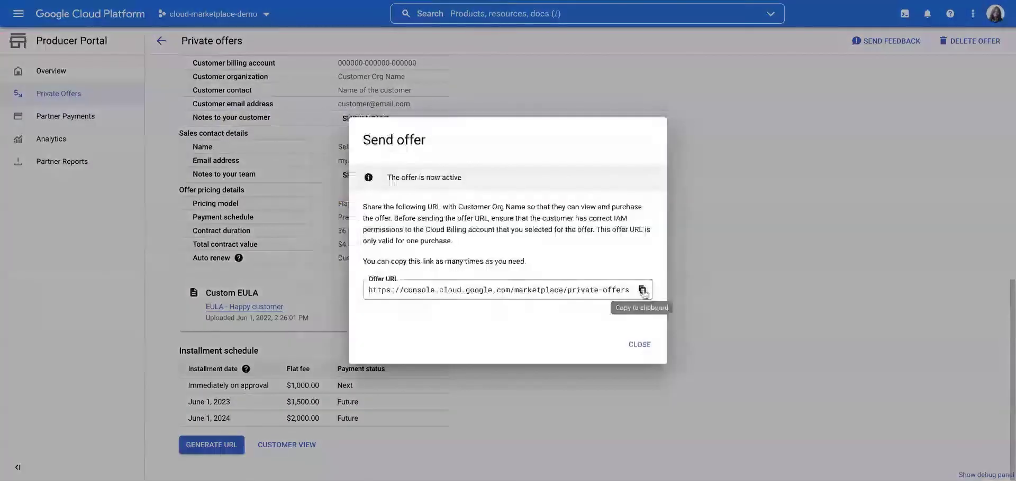
click(642, 290)
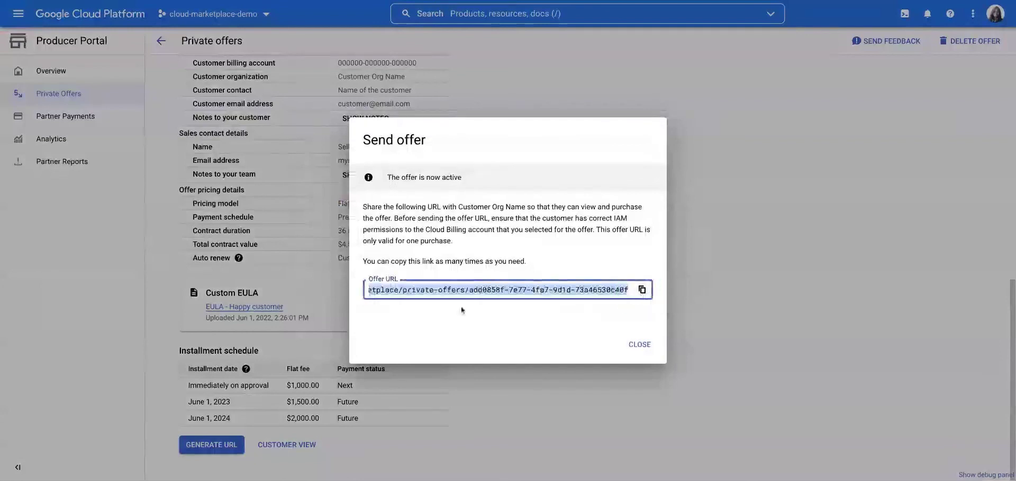
click(638, 345)
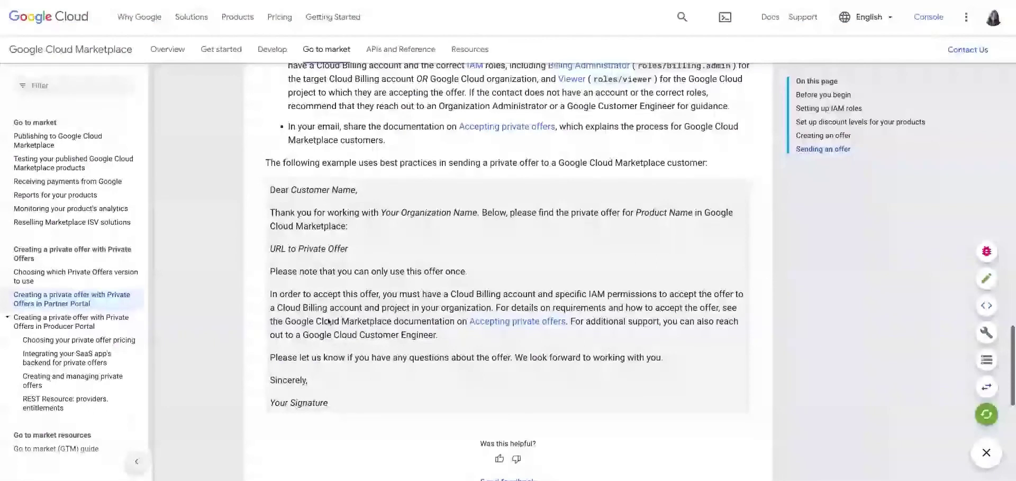
Scroll to the sample private-offer e-mail and expand the Producer Portal private offer topics.
scroll(329, 321, down, 2)
click(42, 327)
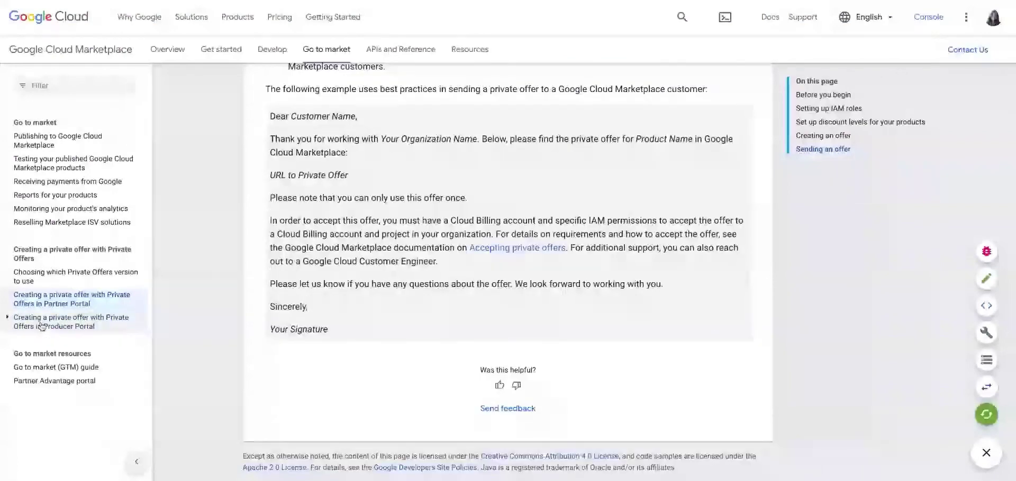
click(42, 326)
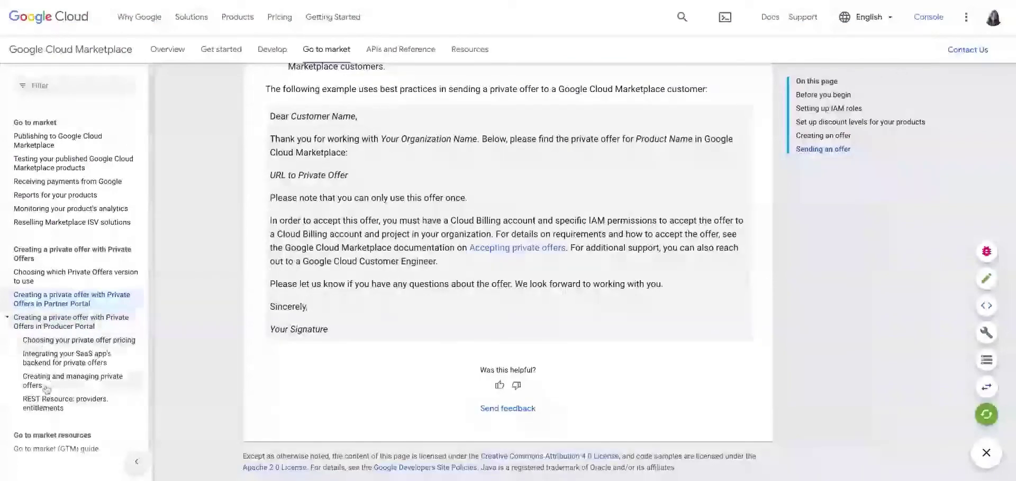